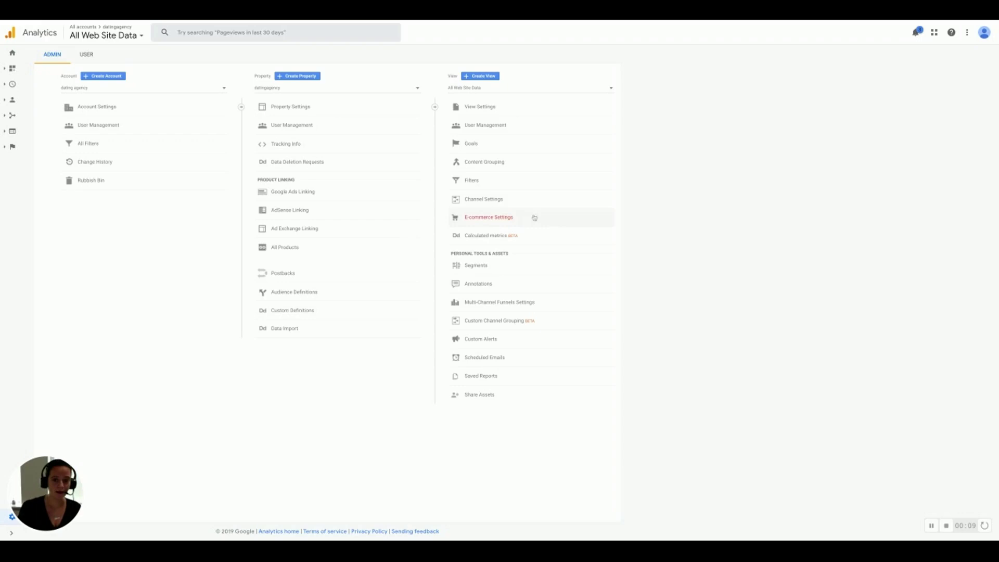
# - From the Goals list, save a new Event goal 'registration' with event category 'registration'
pyautogui.click(466, 143)
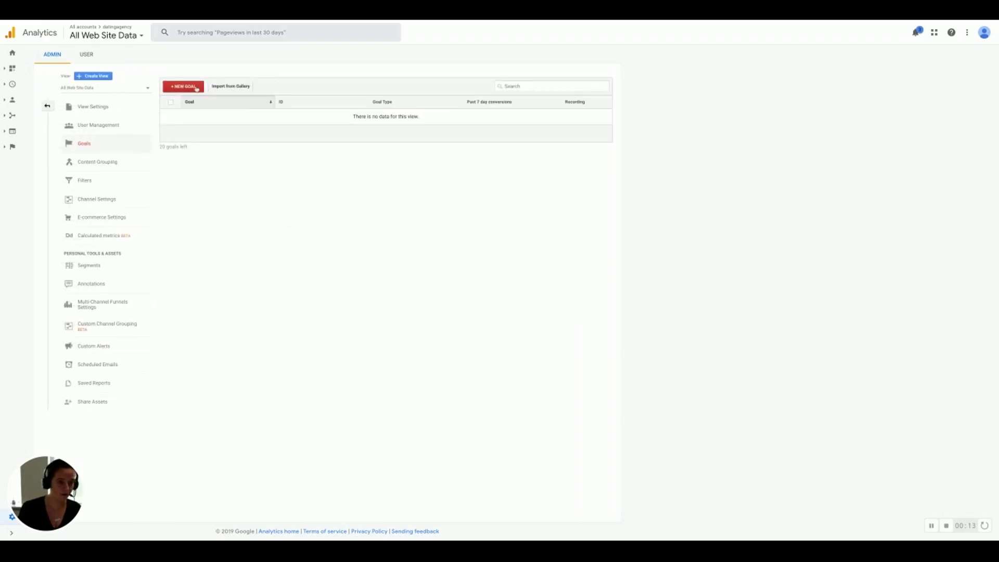
pyautogui.click(183, 87)
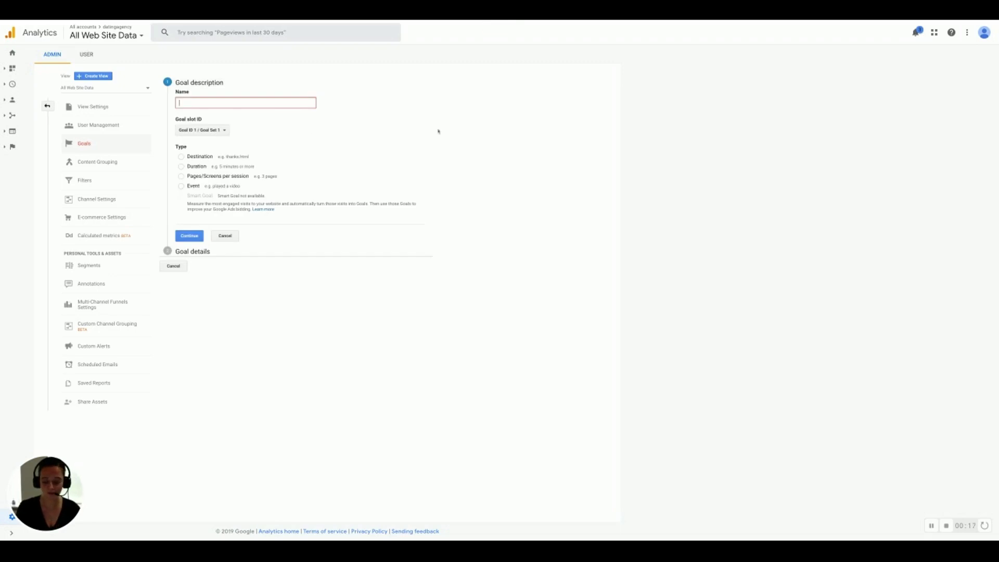
pyautogui.write('regi')
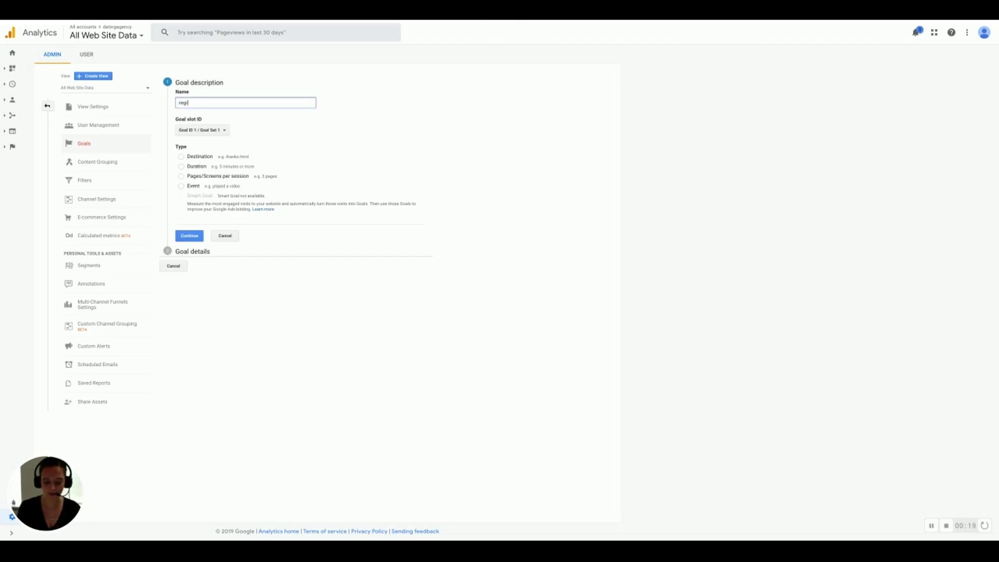
pyautogui.write('stration')
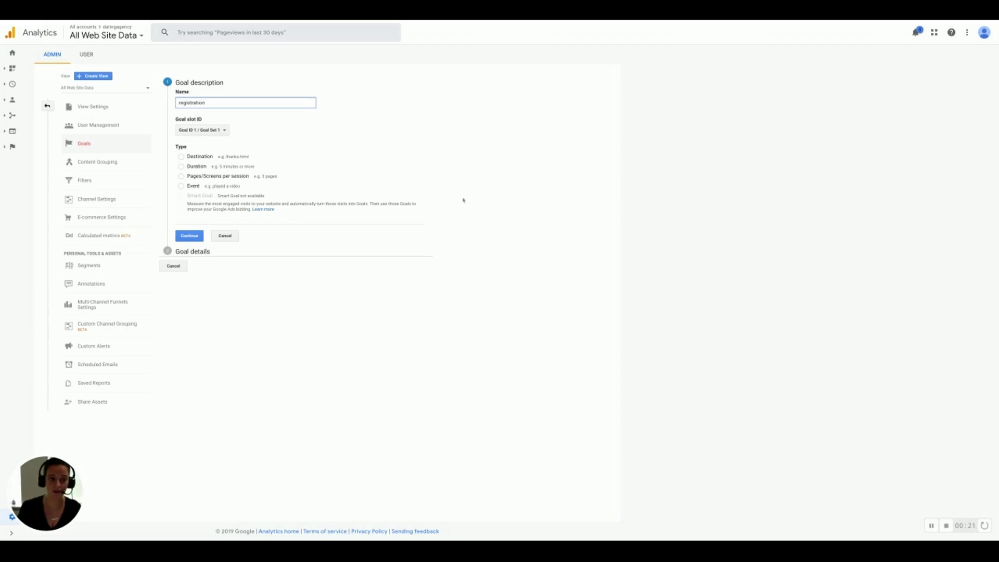
pyautogui.click(181, 186)
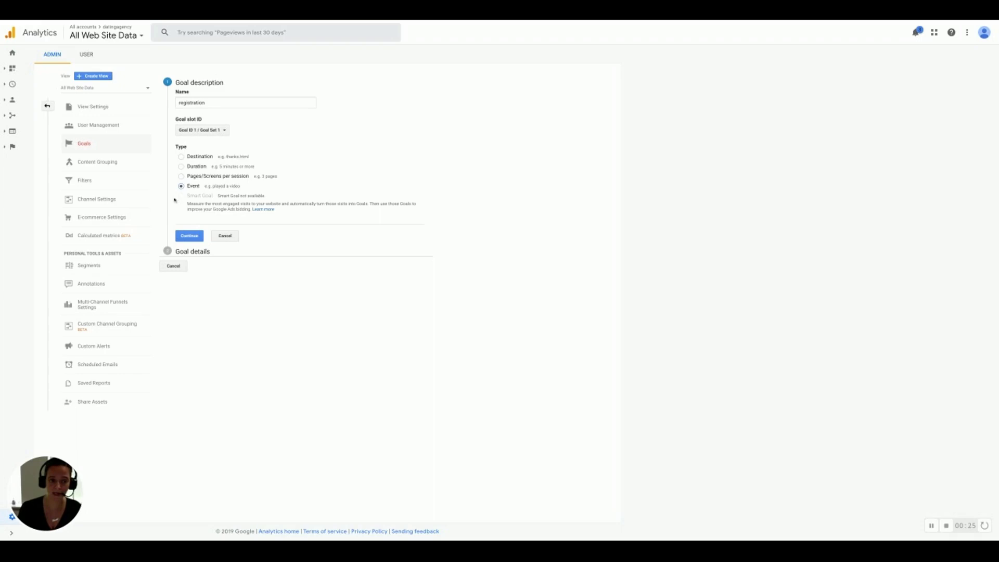
pyautogui.click(190, 236)
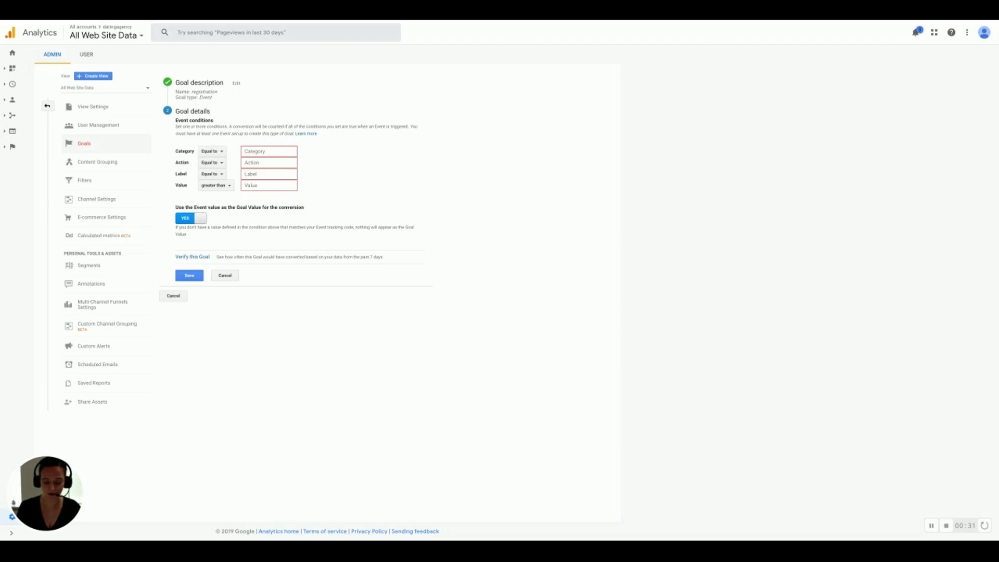
pyautogui.write('registration')
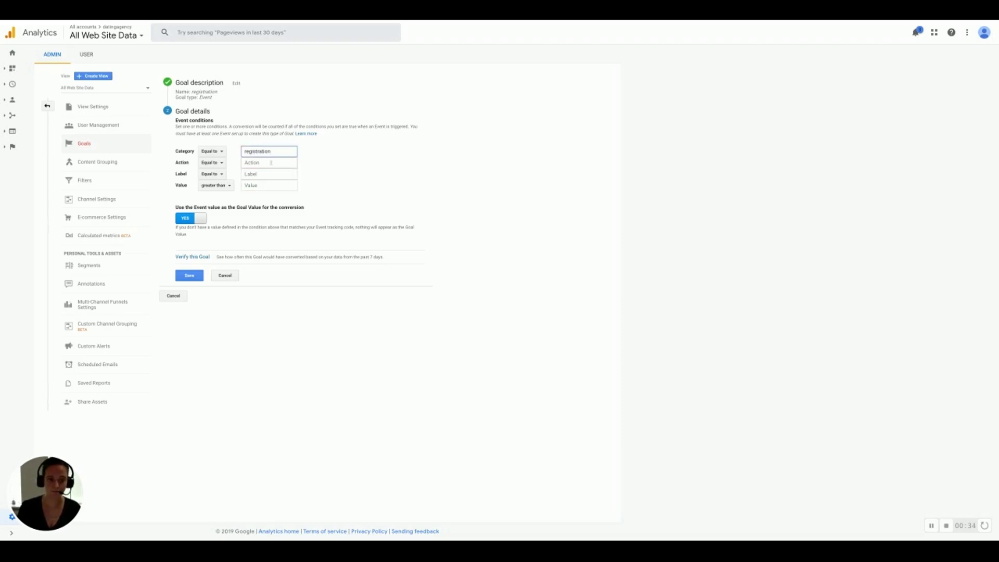
pyautogui.click(272, 163)
pyautogui.write('soi')
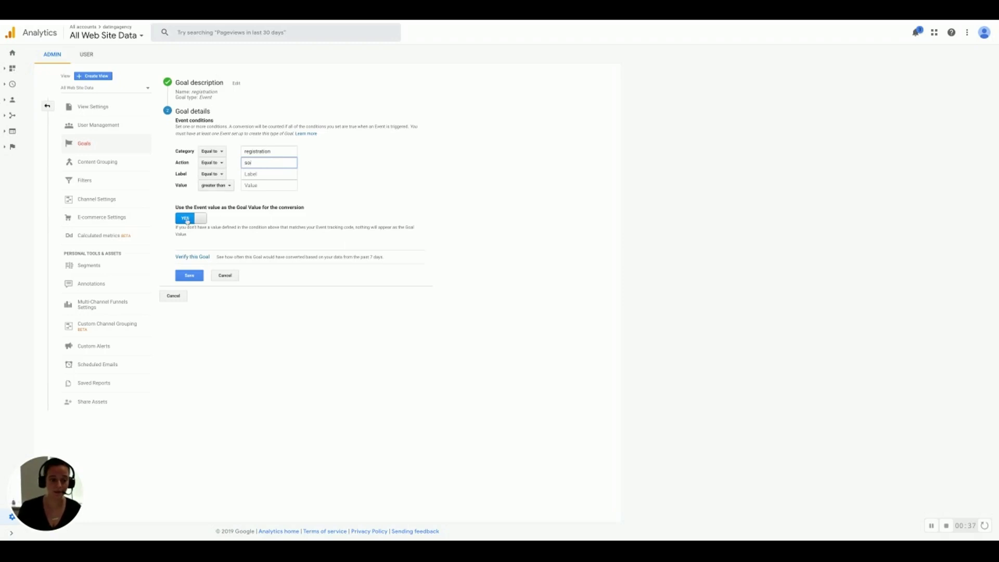
pyautogui.click(188, 273)
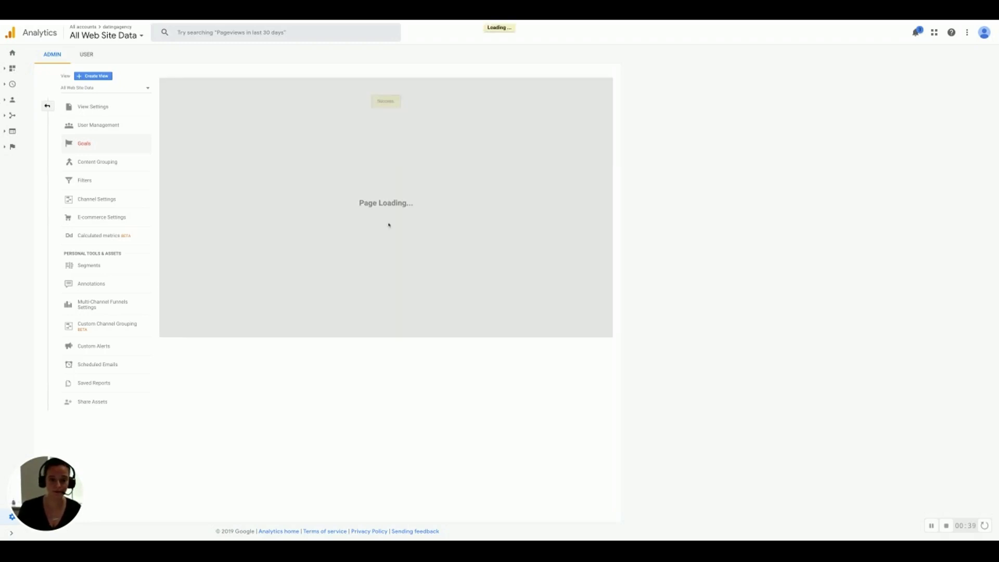
# - Save an Event goal 'initial' with category 'subscription' and action 'initial'
pyautogui.click(184, 87)
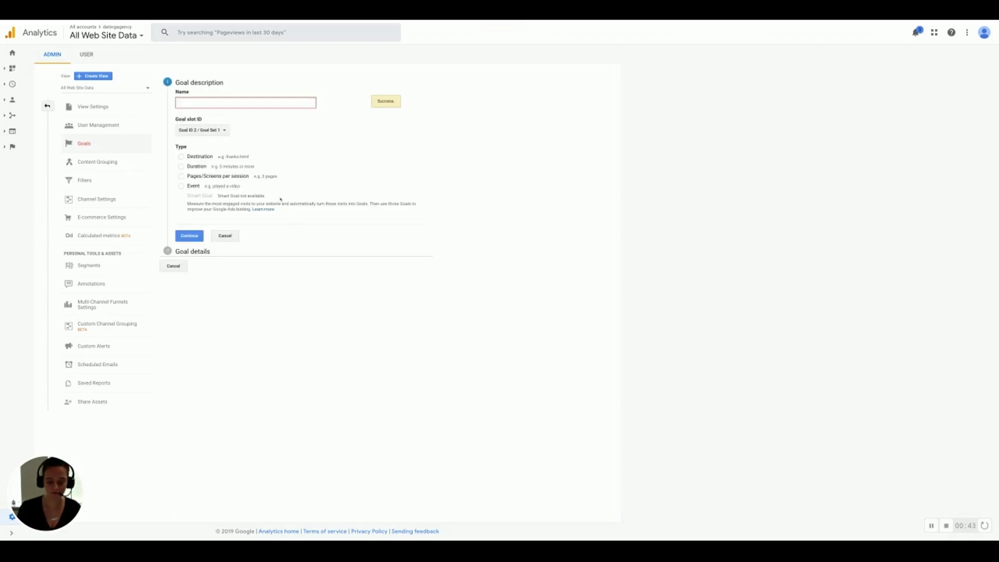
pyautogui.write('initial')
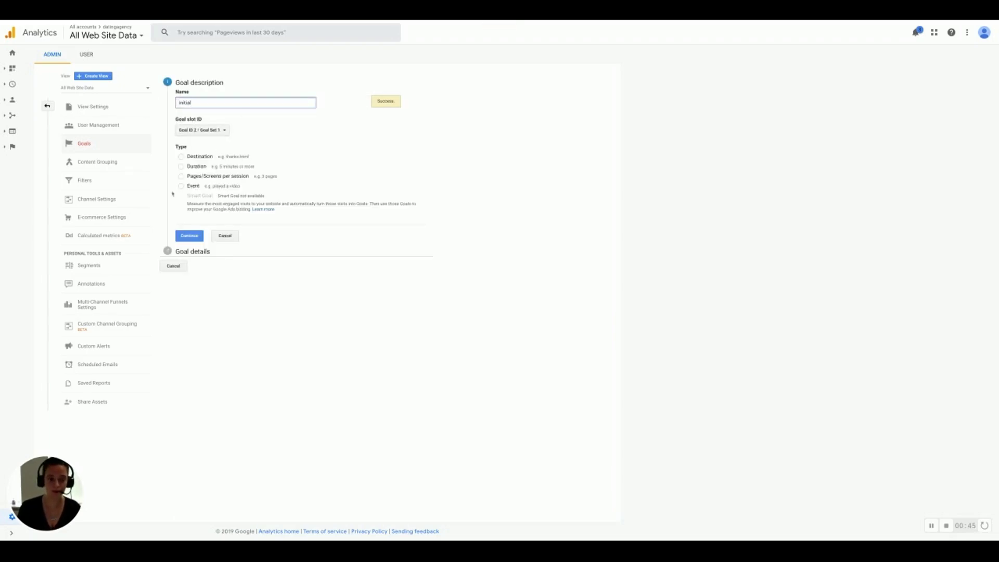
pyautogui.click(181, 186)
pyautogui.click(190, 236)
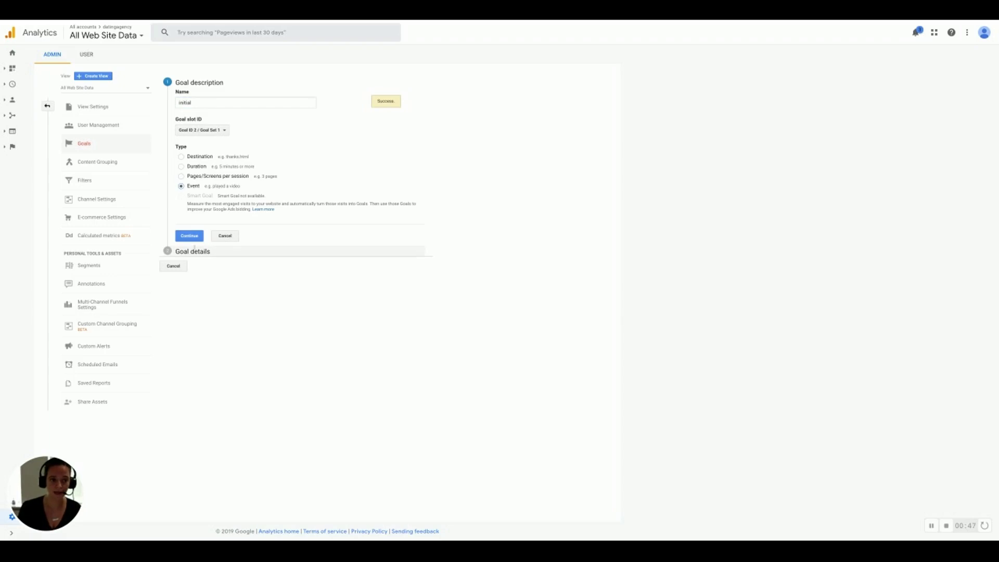
pyautogui.click(261, 150)
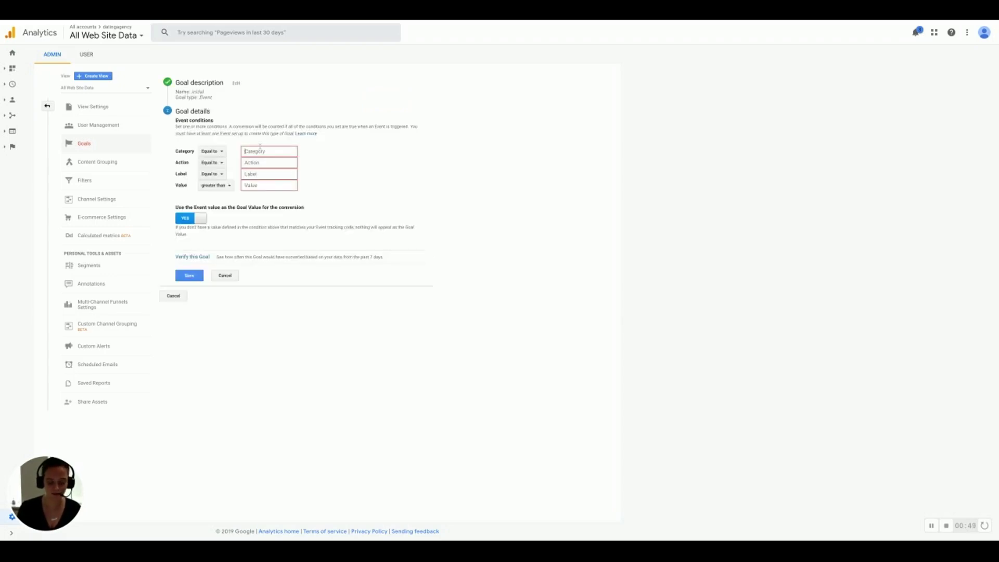
pyautogui.write('subscrip')
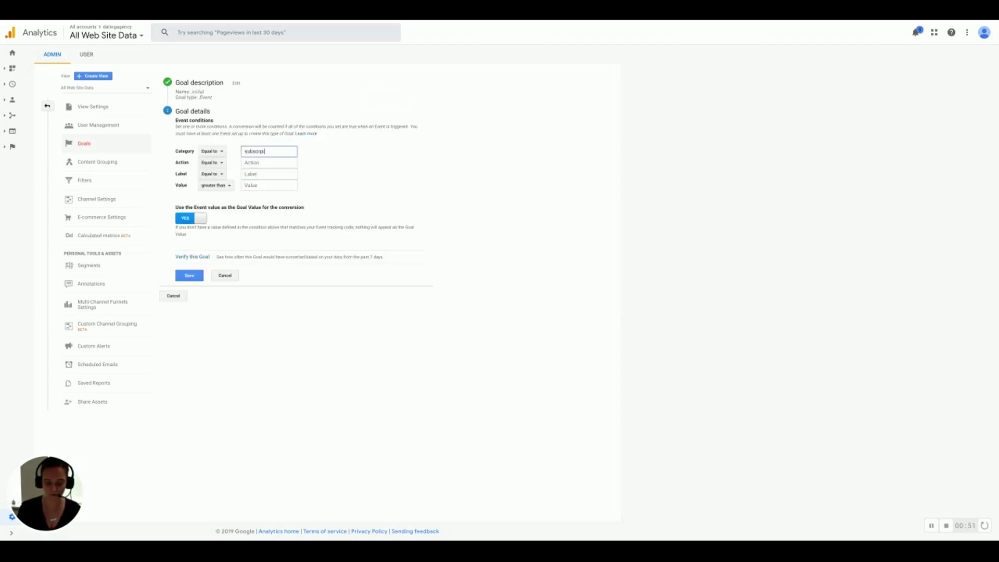
pyautogui.write('tion')
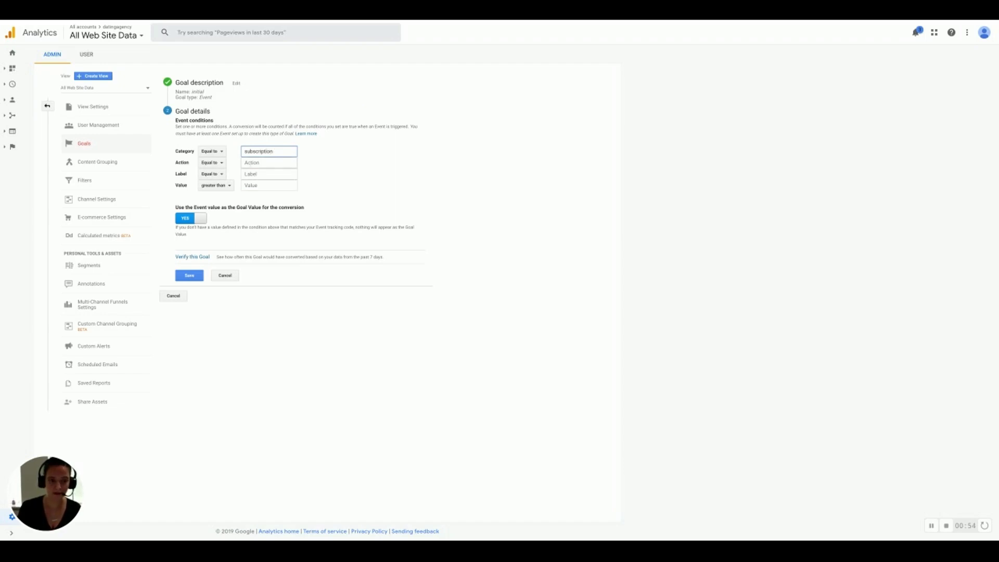
pyautogui.press('Tab')
pyautogui.write('initial')
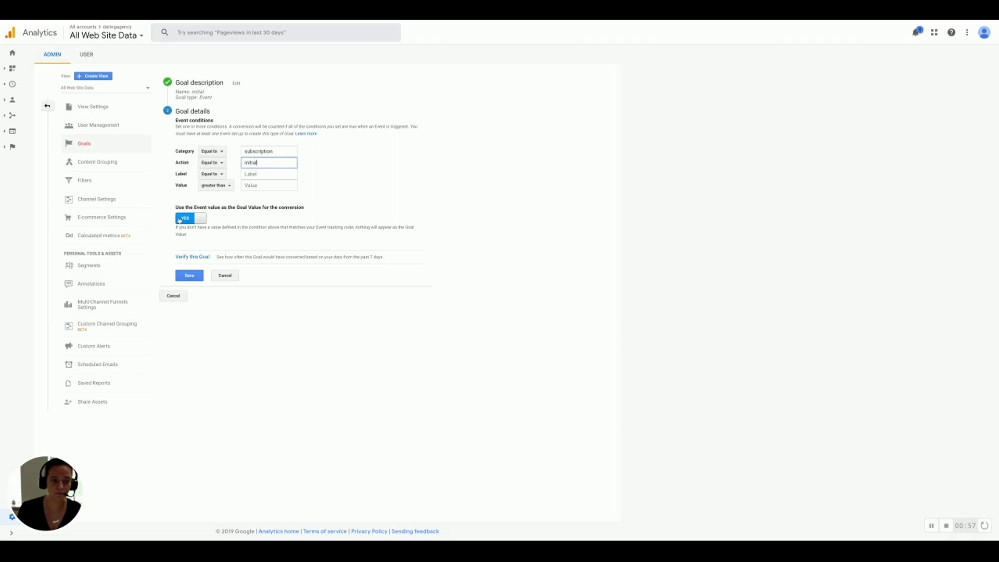
pyautogui.click(189, 275)
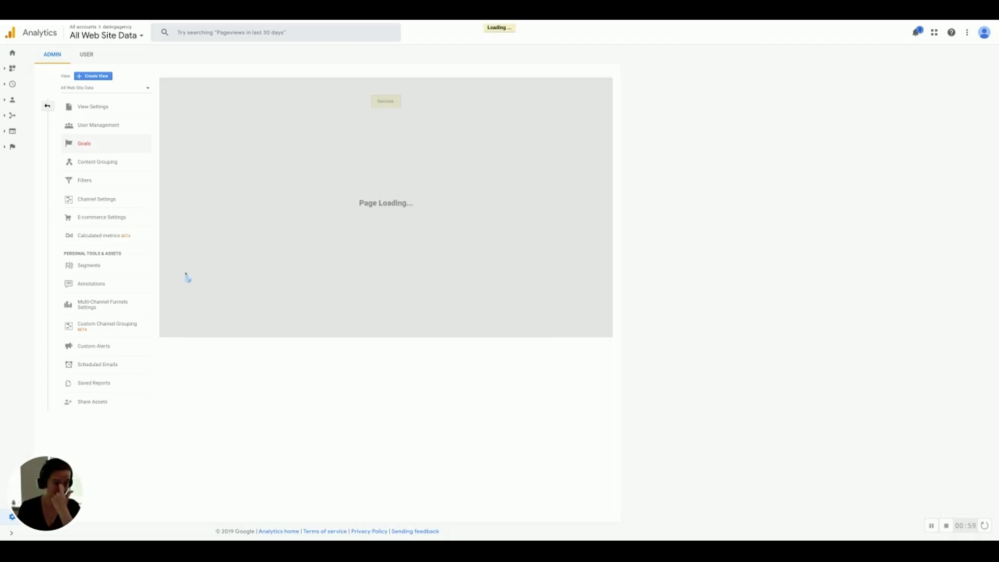
# - Save an Event goal 'rebill' with category 'subscription' and action 'rebill'
pyautogui.click(186, 88)
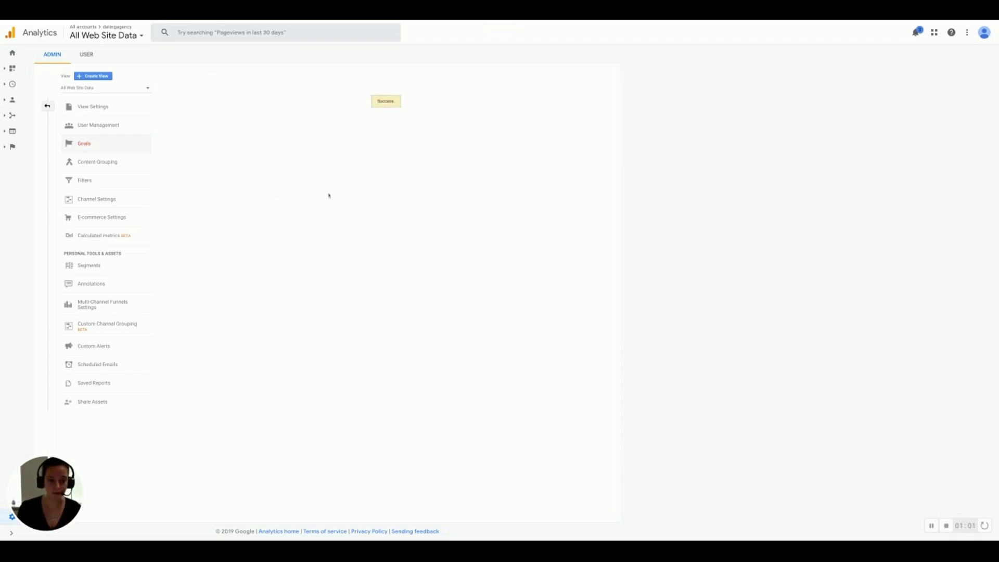
pyautogui.write('revi')
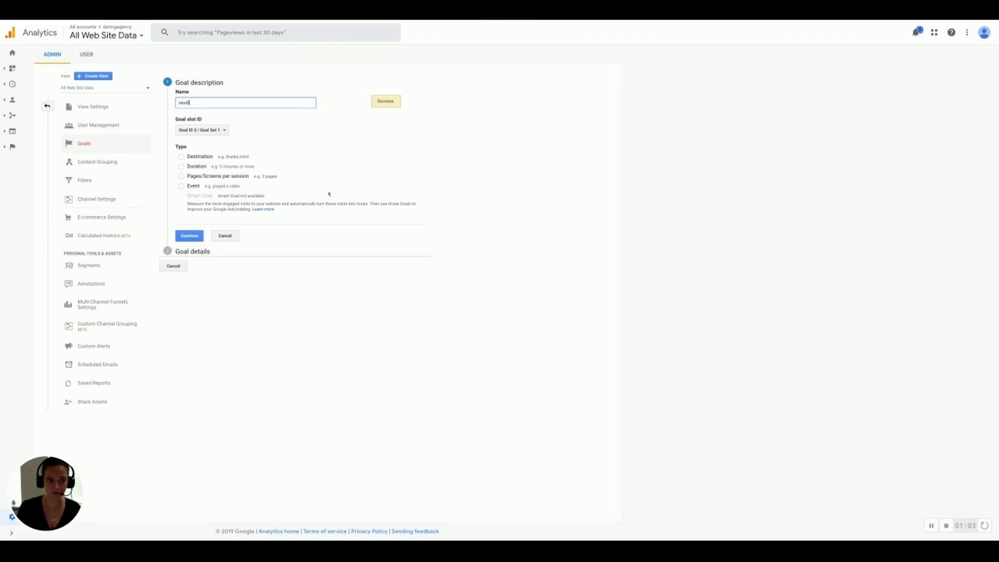
pyautogui.press('BackSpace')
pyautogui.press('BackSpace')
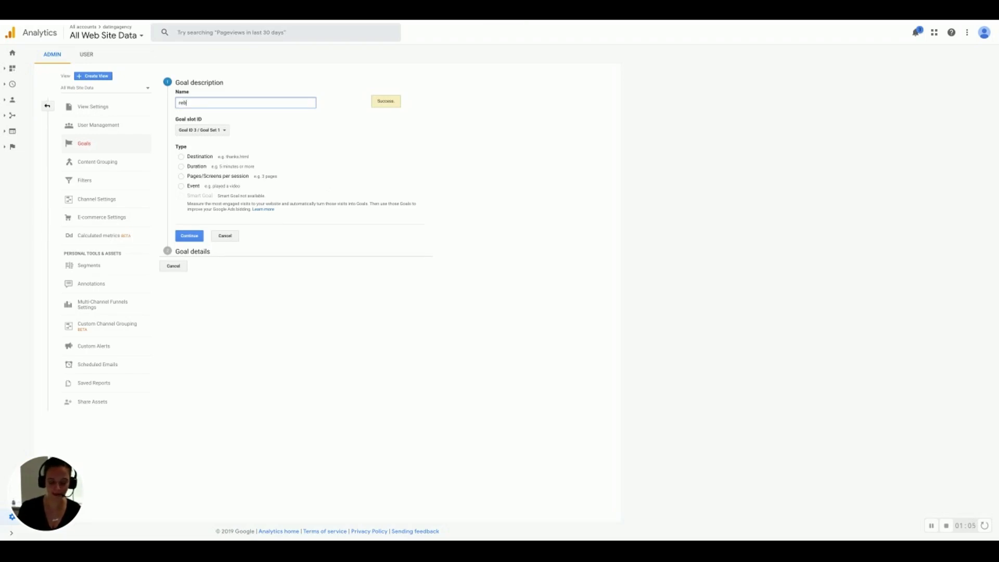
pyautogui.click(181, 186)
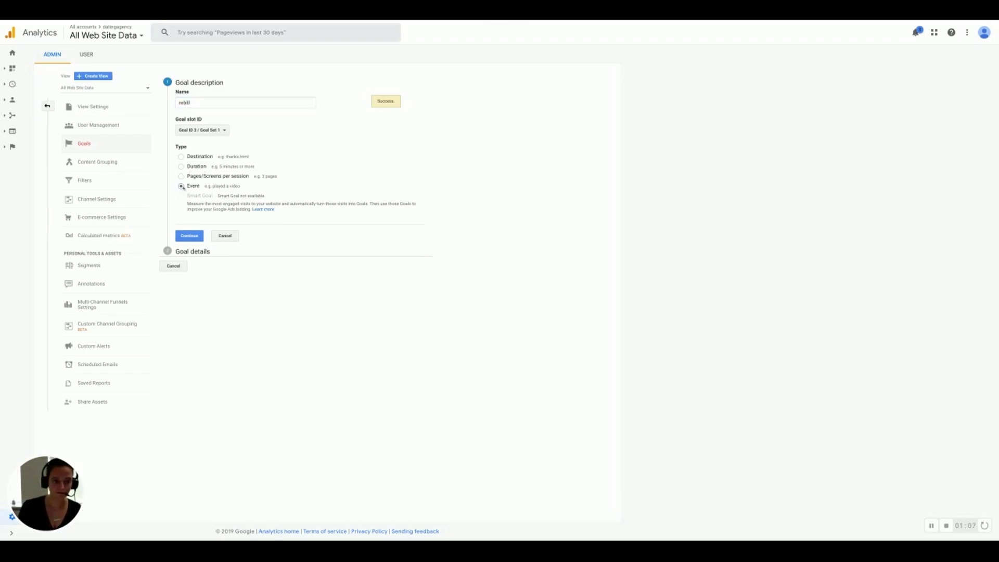
pyautogui.click(198, 235)
pyautogui.click(280, 151)
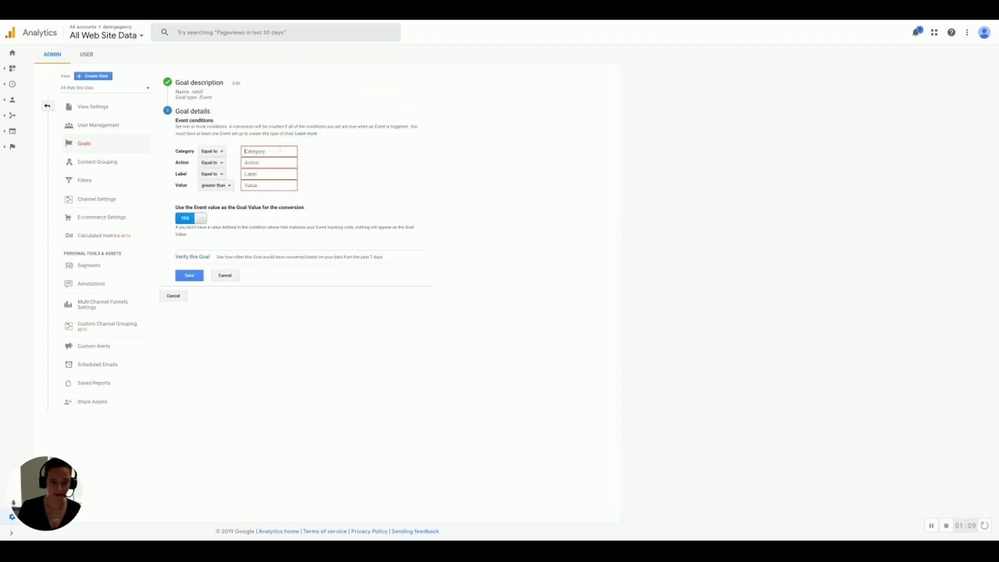
pyautogui.write('subscrip')
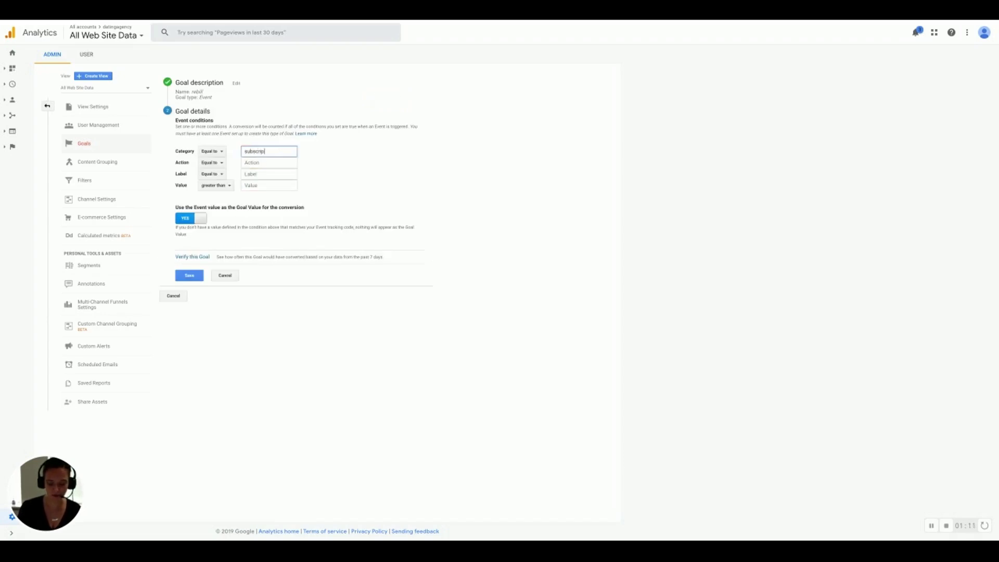
pyautogui.write('tion')
pyautogui.click(266, 162)
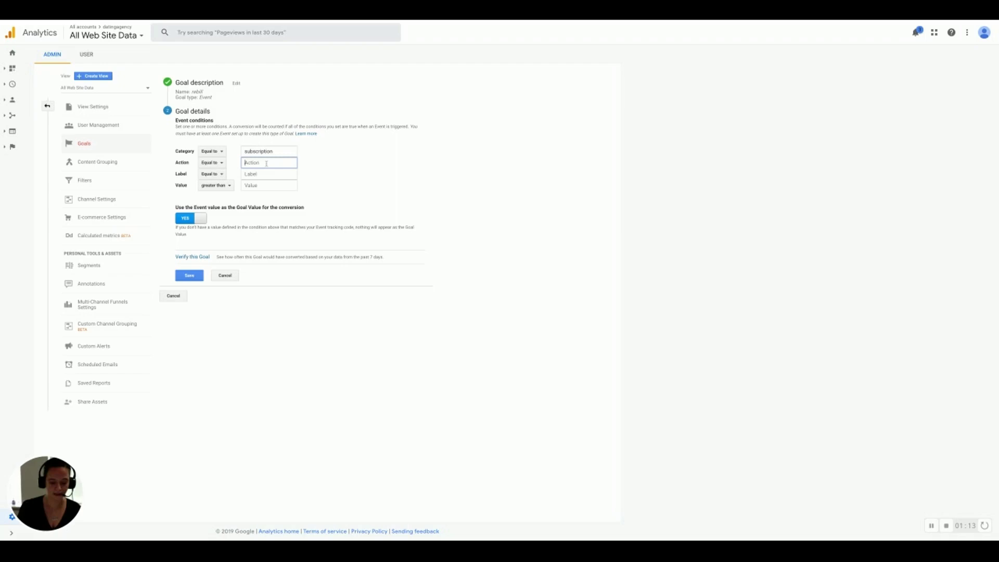
pyautogui.write('rebill')
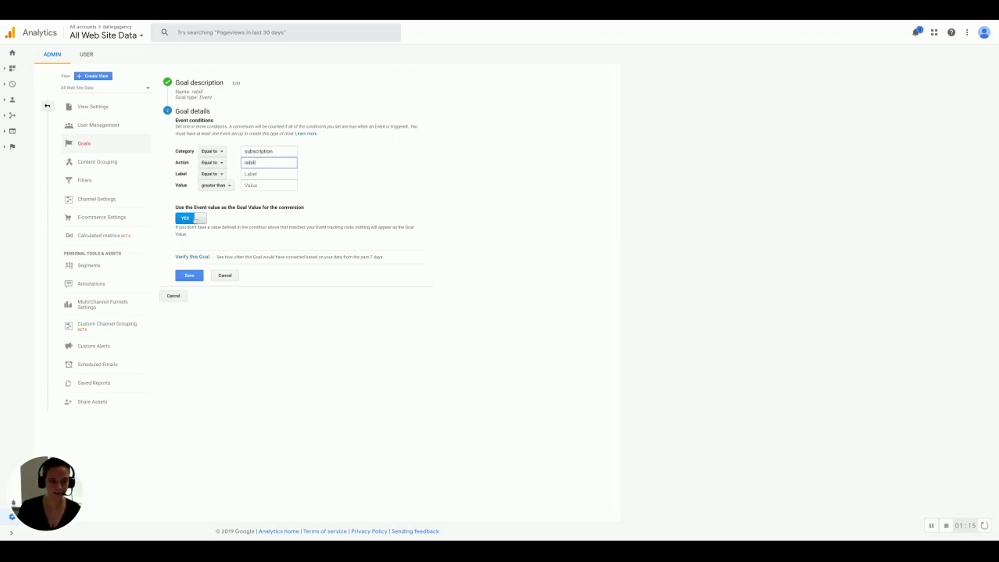
pyautogui.click(190, 276)
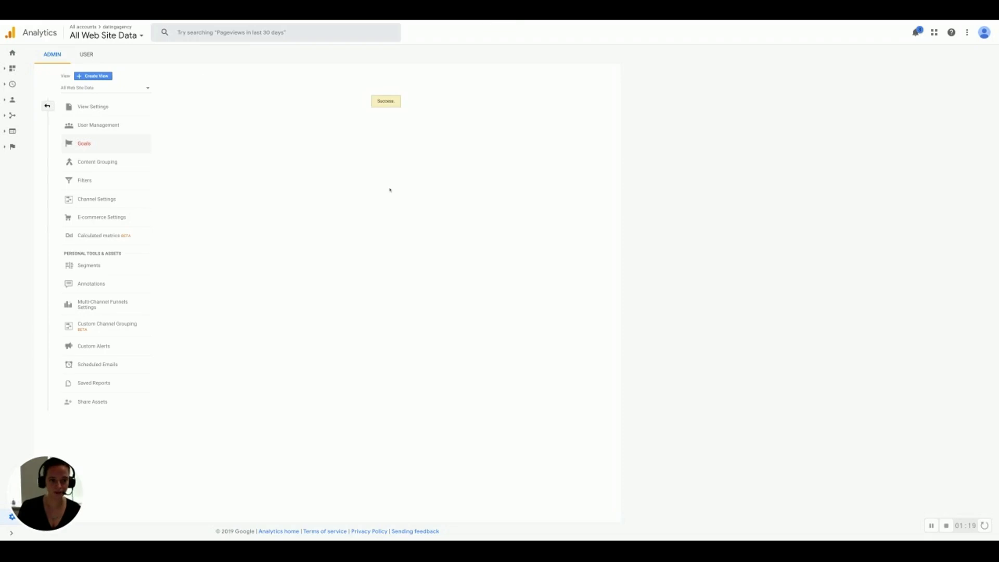
# - Save the Event goal 'reinitial' with category 'subscription' and action 'reinitial'
pyautogui.write('reinitial')
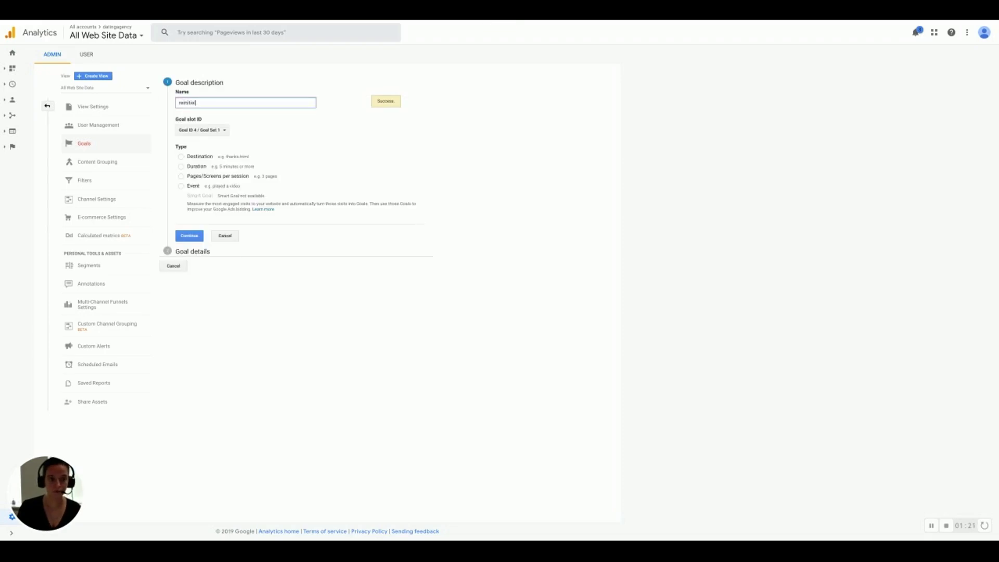
pyautogui.click(181, 186)
pyautogui.click(190, 236)
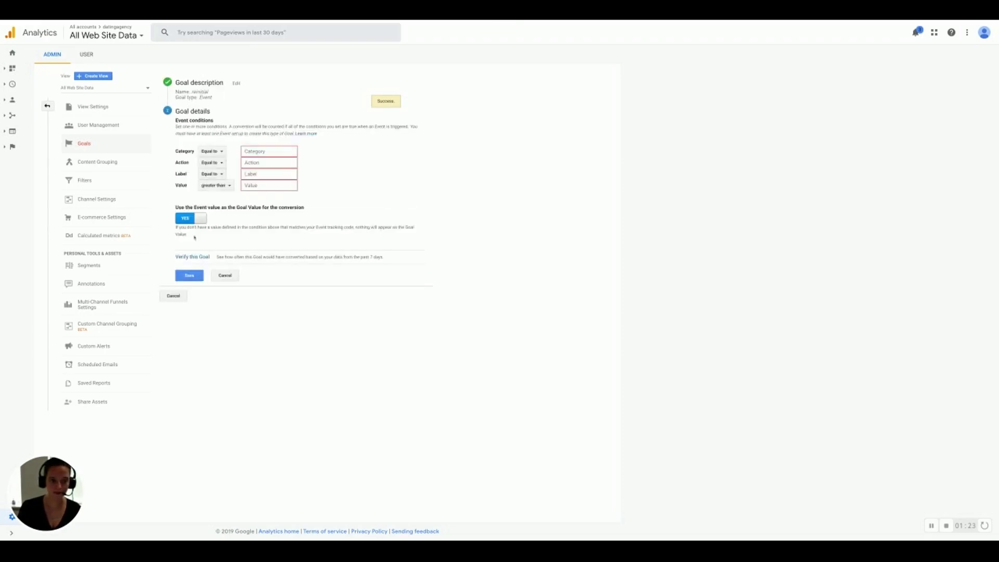
pyautogui.click(273, 152)
pyautogui.write('subscr')
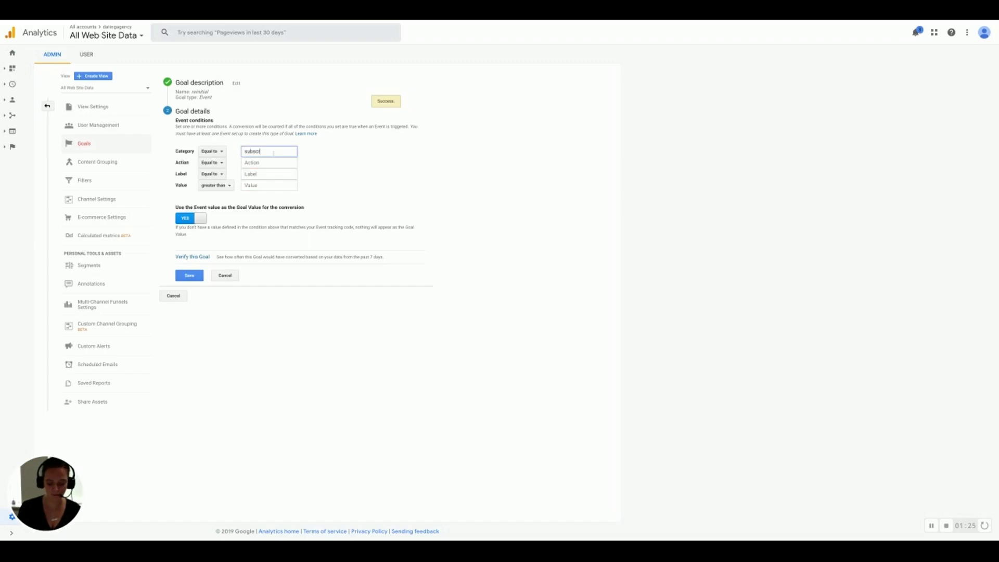
pyautogui.write('iption')
pyautogui.click(251, 165)
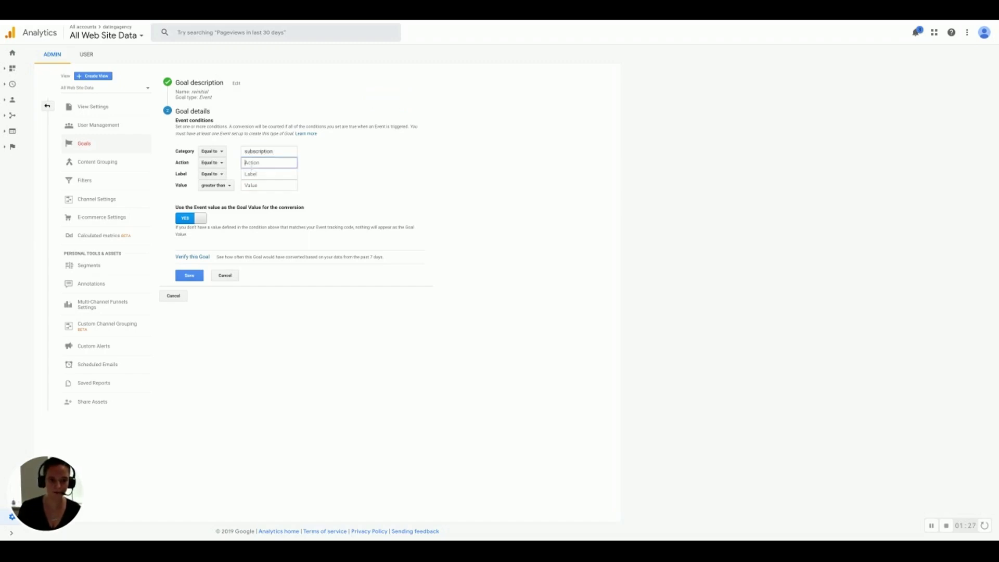
pyautogui.write('reinitial')
pyautogui.click(189, 275)
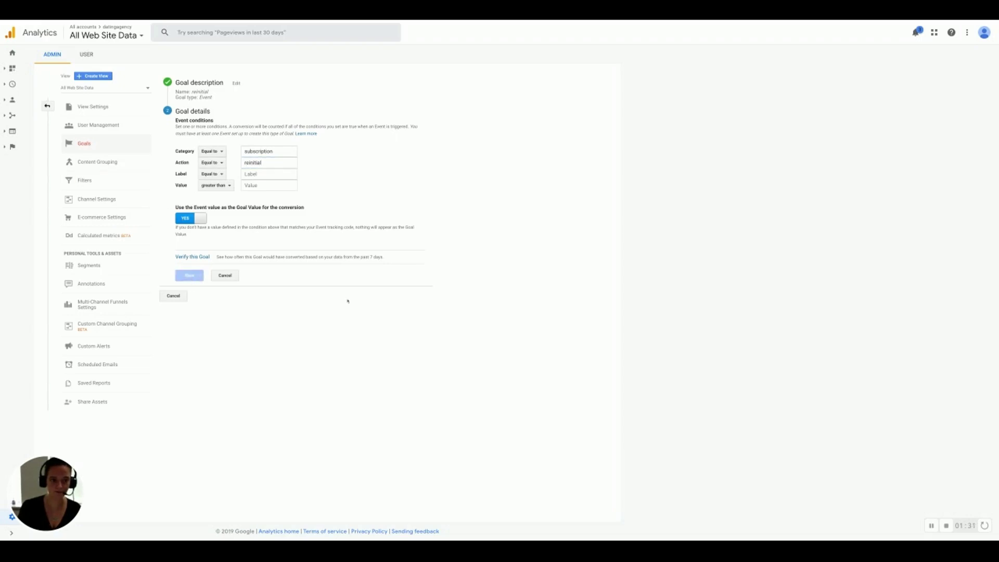
# - Save an Event goal 'refun' with category 'subscription' and action 'refund'
pyautogui.click(190, 87)
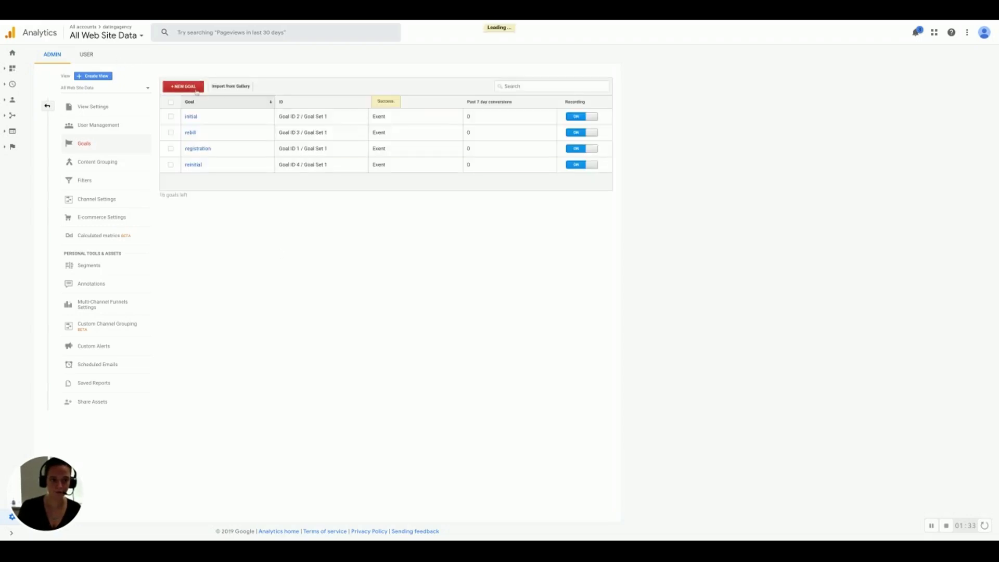
pyautogui.write('refun')
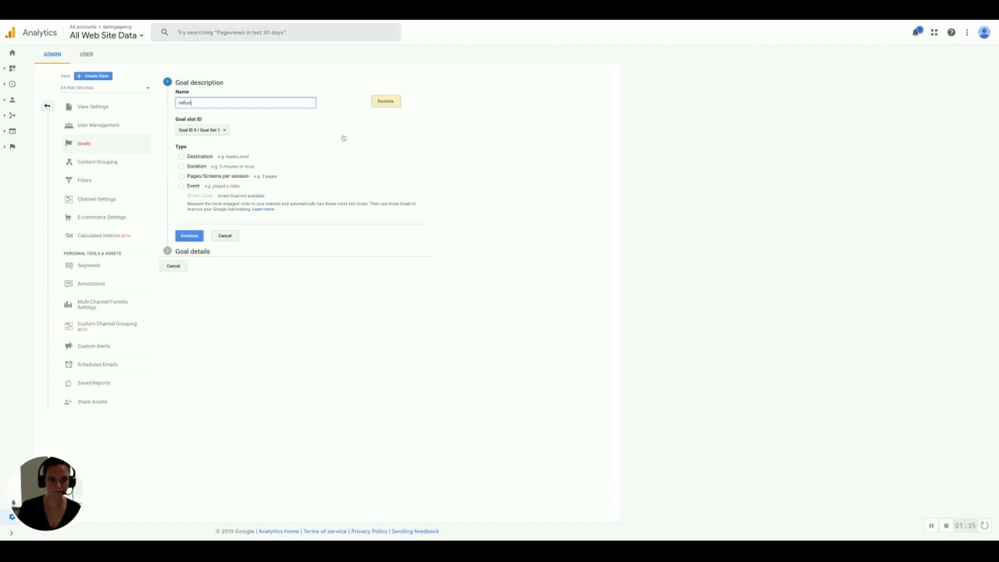
pyautogui.click(181, 186)
pyautogui.click(193, 235)
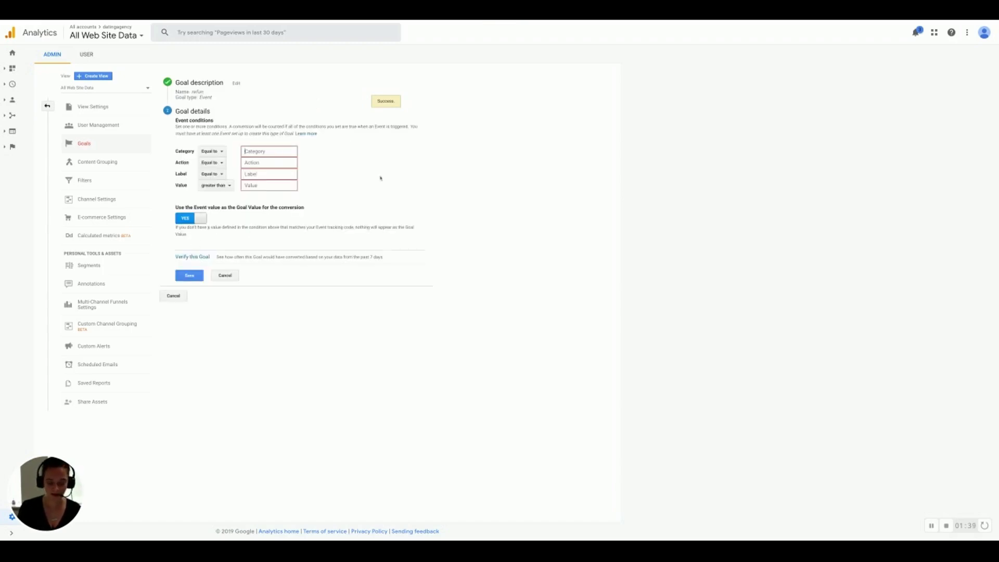
pyautogui.write('subscriptio')
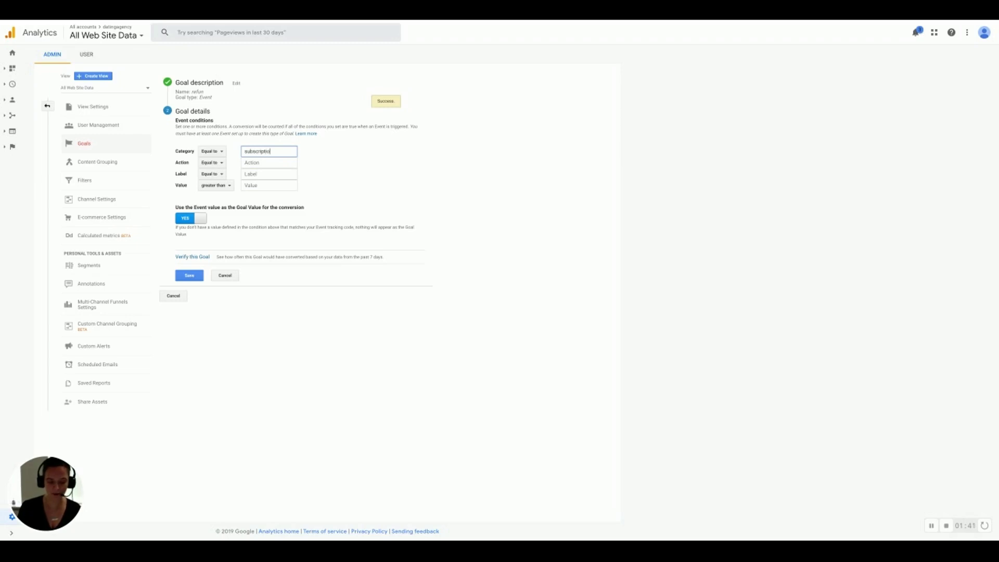
pyautogui.write('n')
pyautogui.click(264, 162)
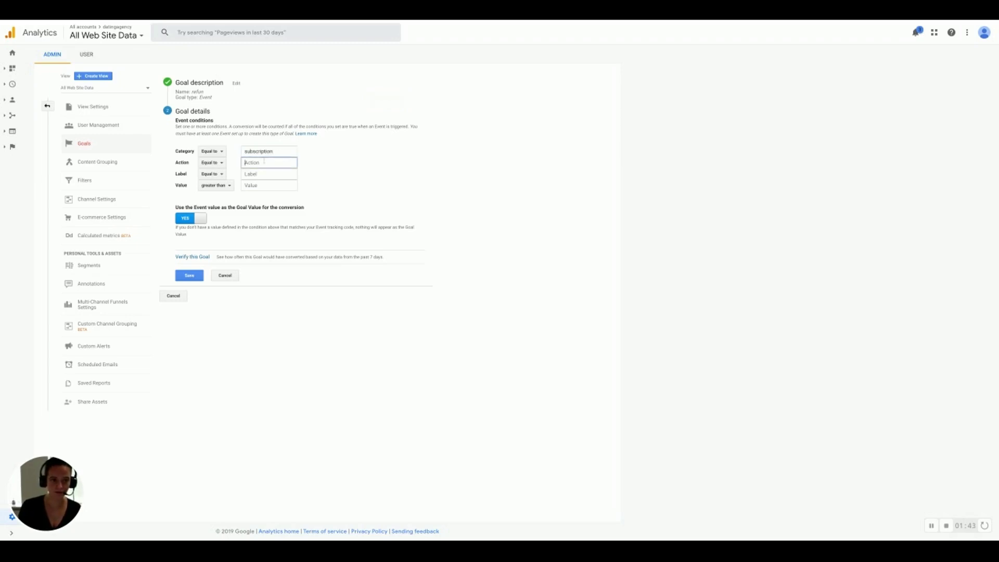
pyautogui.write('refund')
pyautogui.click(203, 281)
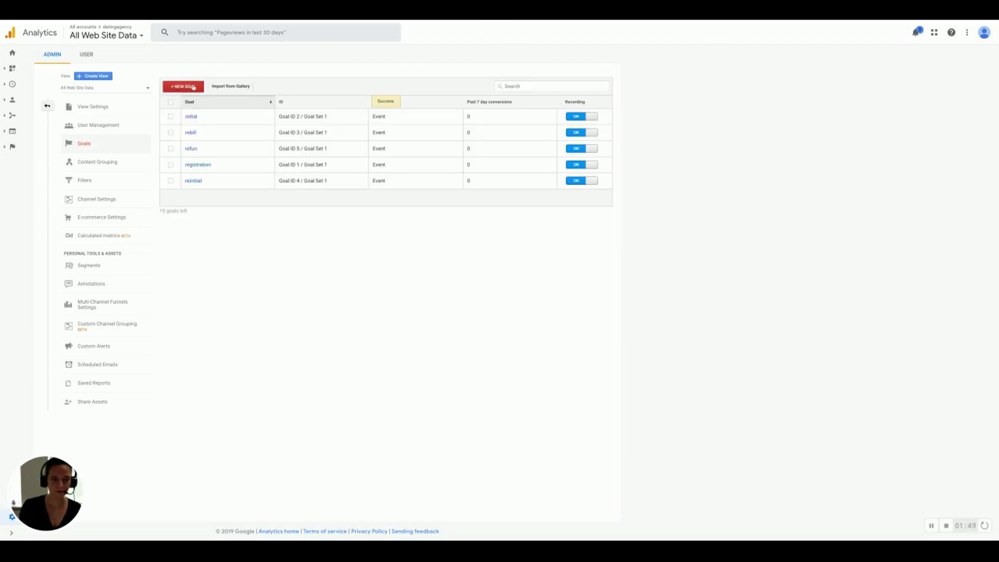
# - Save an Event goal 'chargeback' with category 'subscription' and action 'chargeback'
pyautogui.click(183, 86)
pyautogui.write('chargeback')
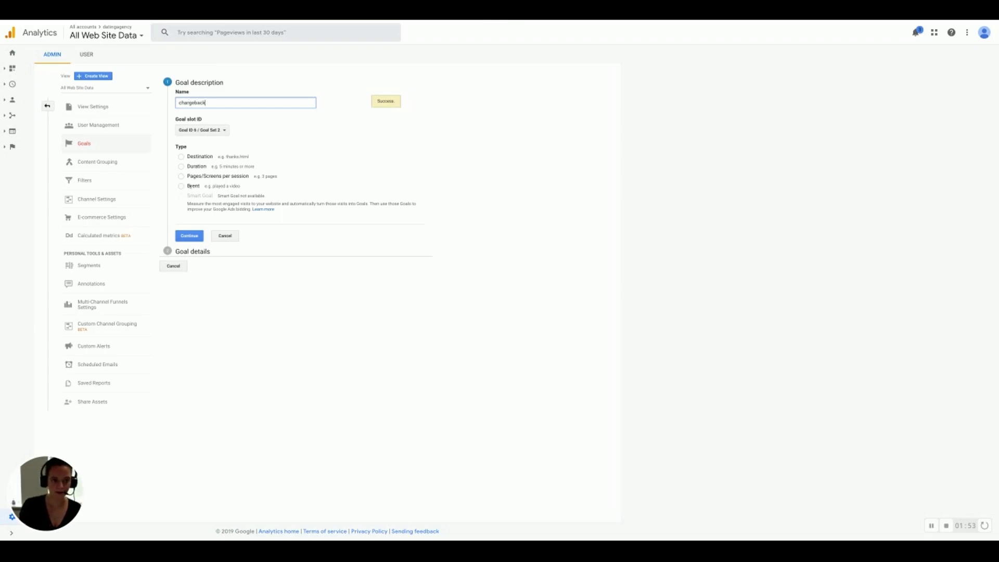
pyautogui.click(189, 186)
pyautogui.click(189, 236)
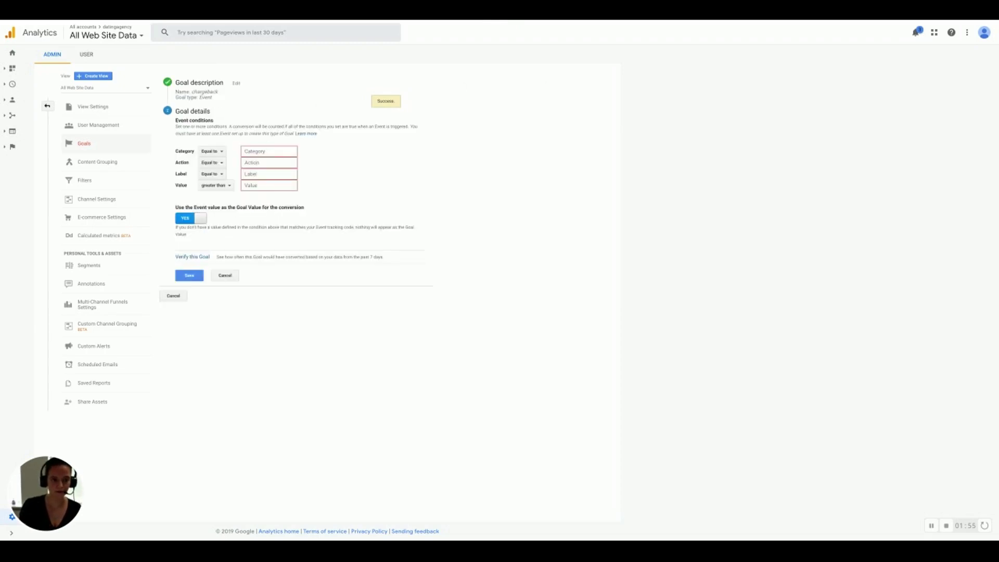
pyautogui.click(258, 153)
pyautogui.write('subscr')
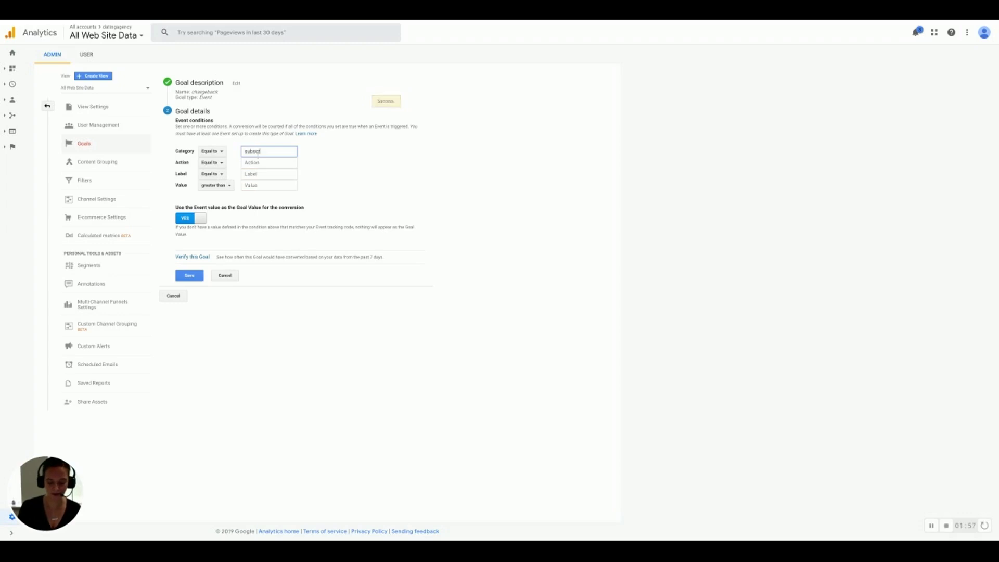
pyautogui.write('iption')
pyautogui.click(255, 163)
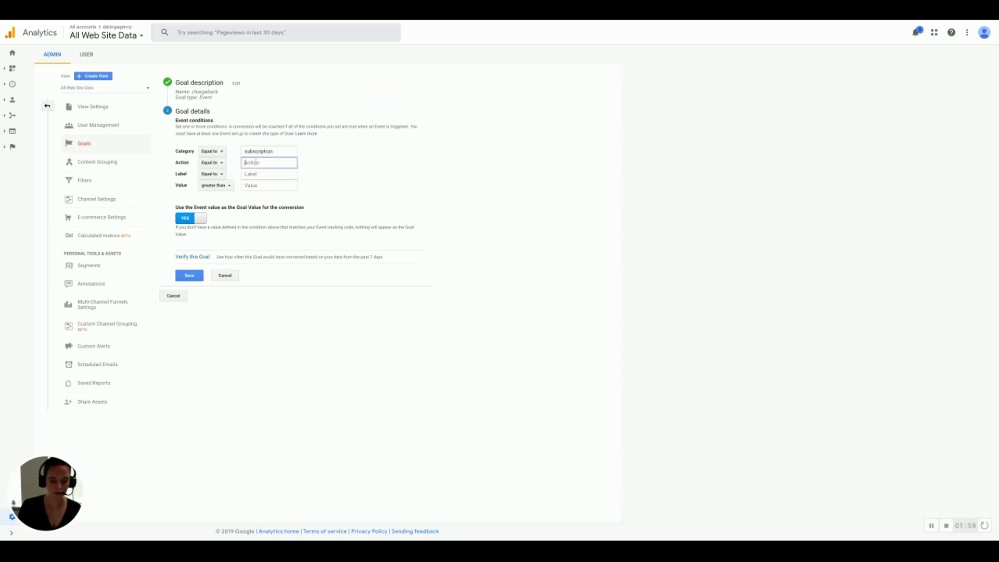
pyautogui.write('chargeb')
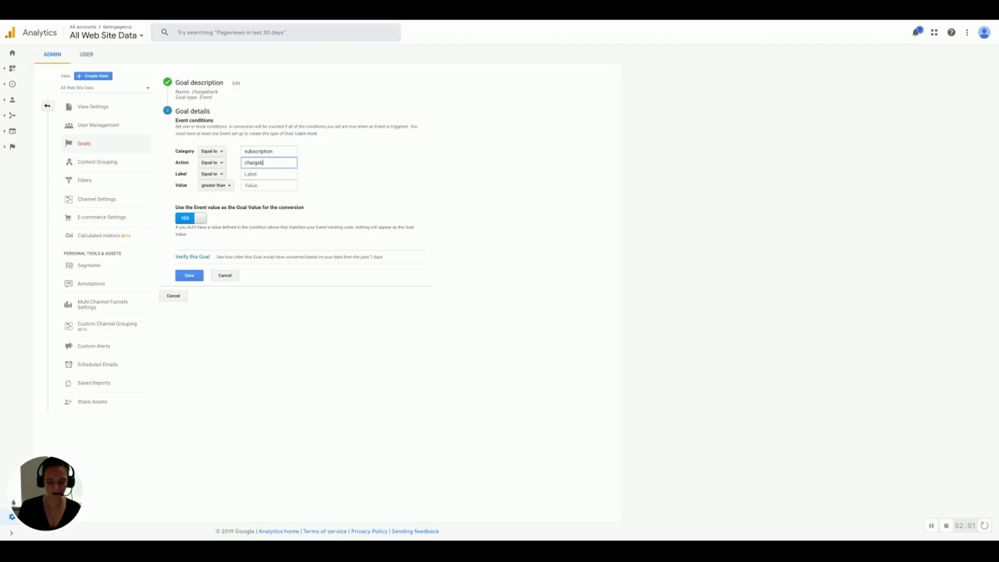
pyautogui.write('ack')
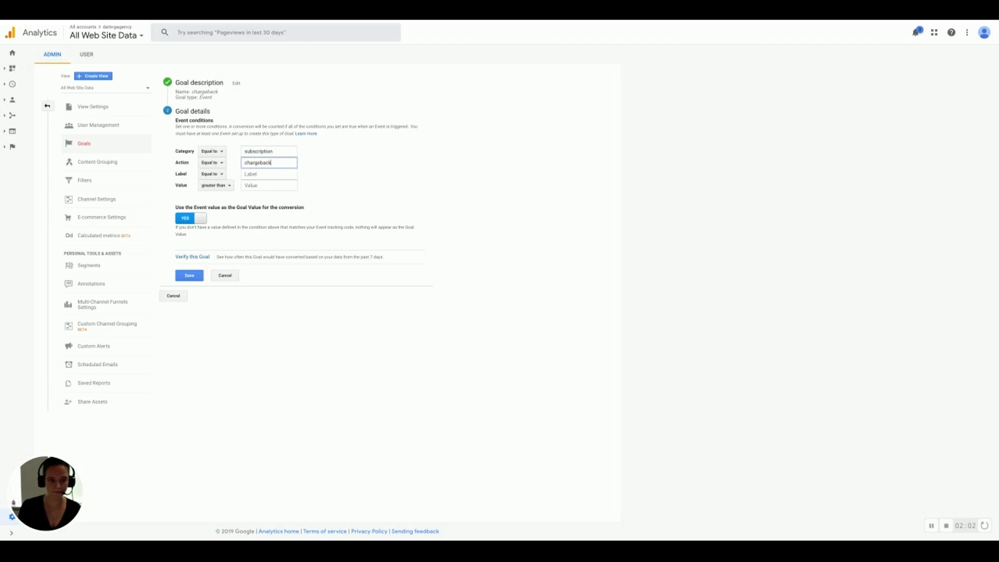
pyautogui.click(185, 279)
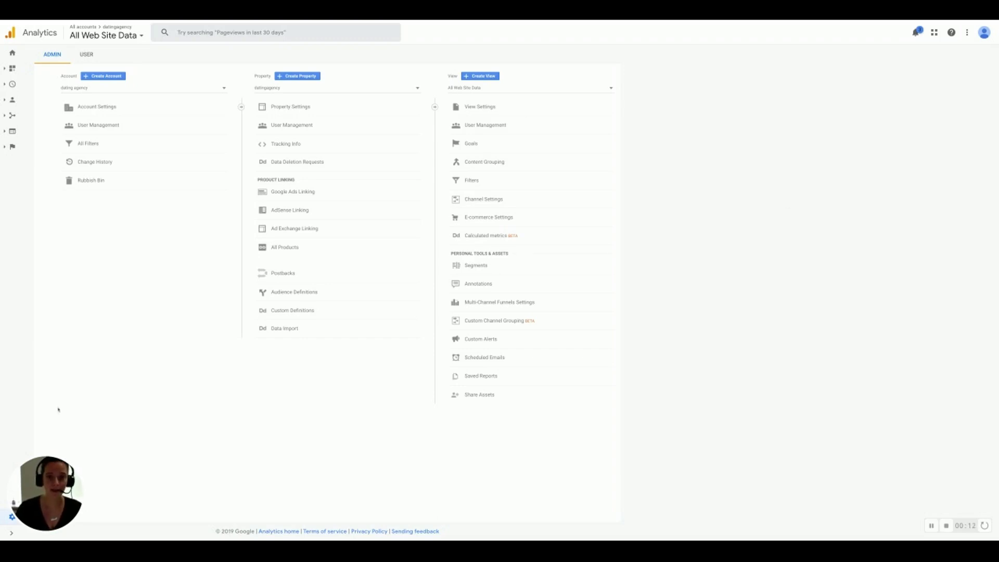
# - Open Google Ads Linking under Product Linking in the Admin page
pyautogui.click(301, 196)
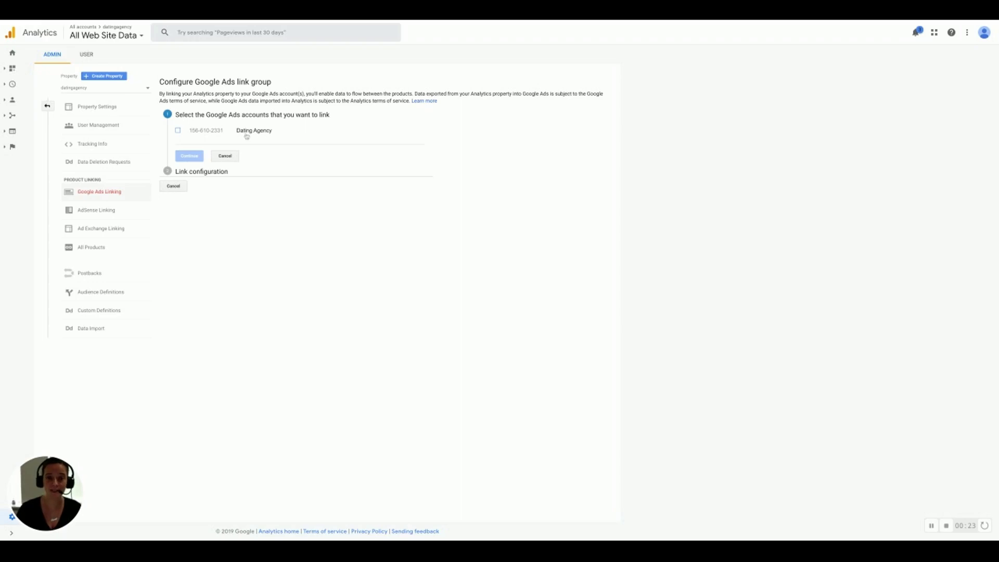
# - Link the Dating Agency Ads account with the All Web Site Data view switched on
pyautogui.click(178, 130)
pyautogui.click(189, 155)
pyautogui.click(300, 218)
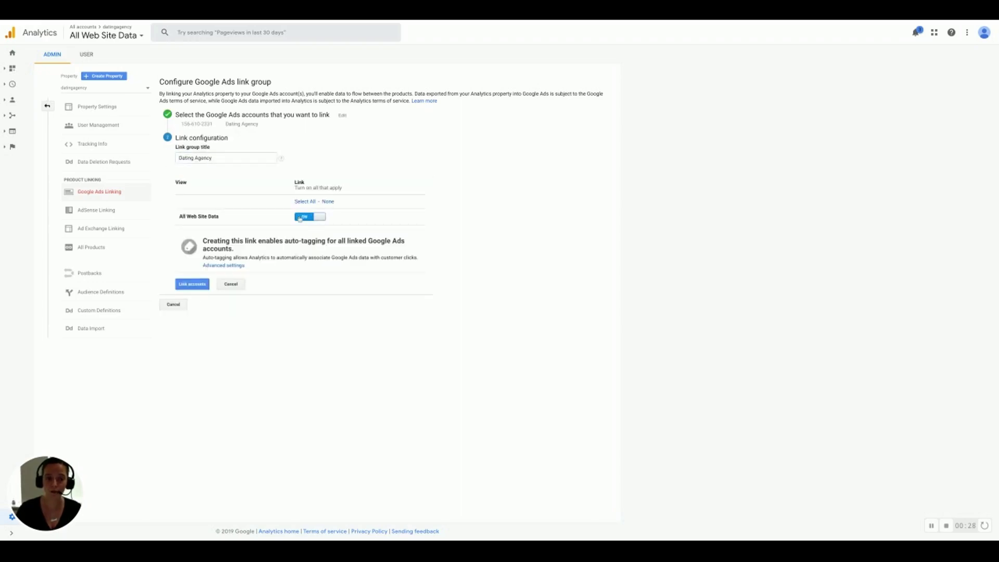
pyautogui.click(205, 284)
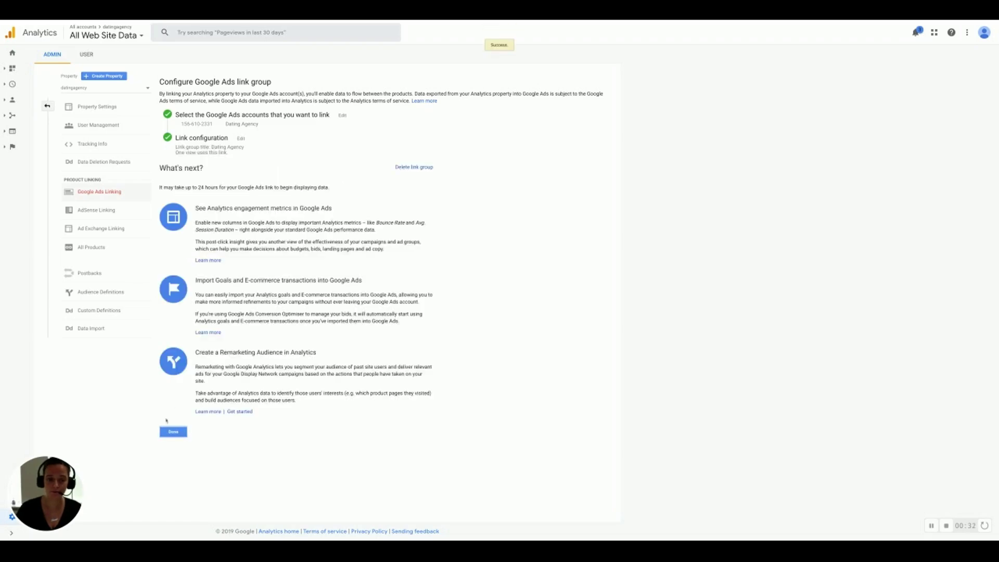
pyautogui.click(174, 432)
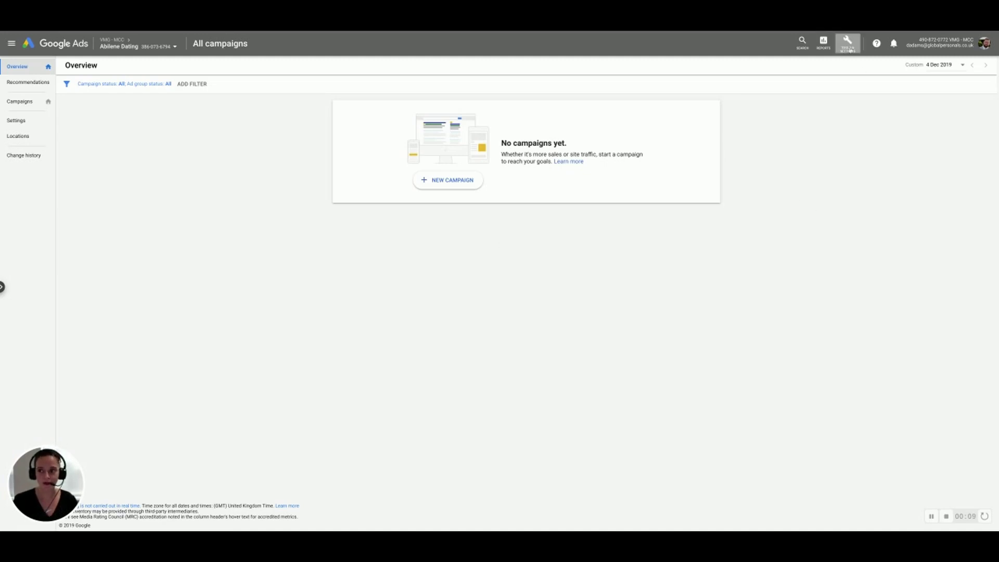
# - In Conversions, start a new conversion action imported from Google Analytics
pyautogui.click(849, 46)
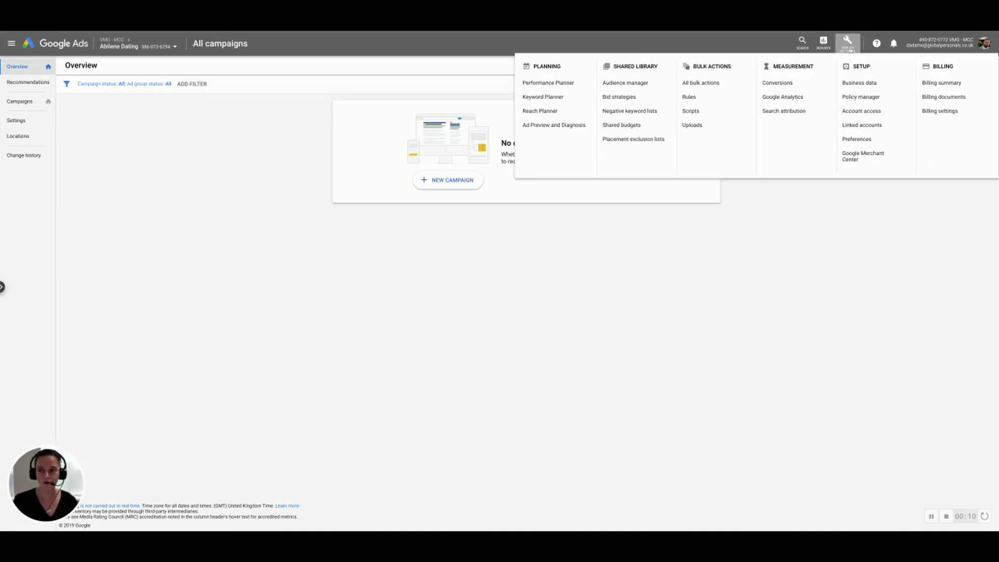
pyautogui.click(771, 85)
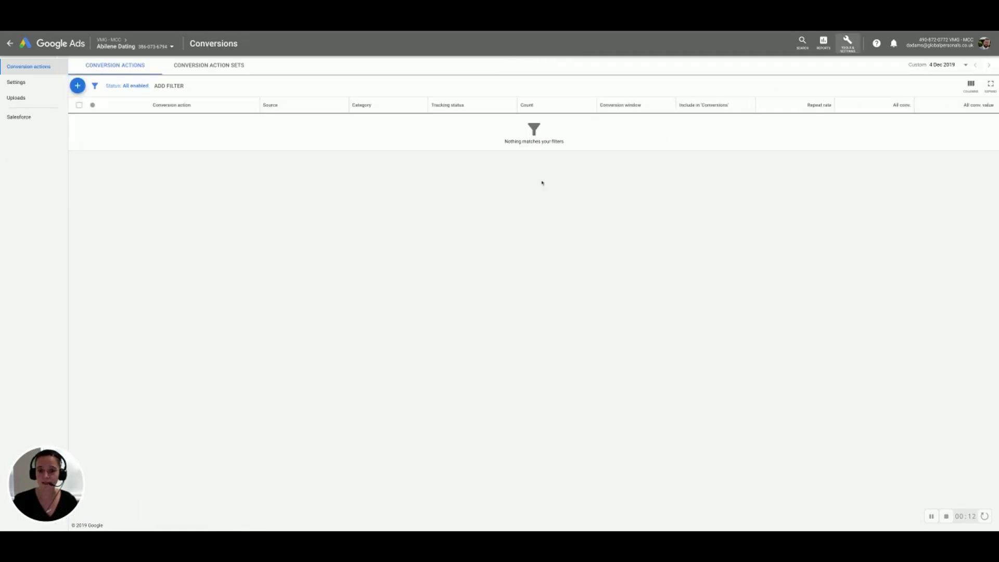
pyautogui.click(77, 86)
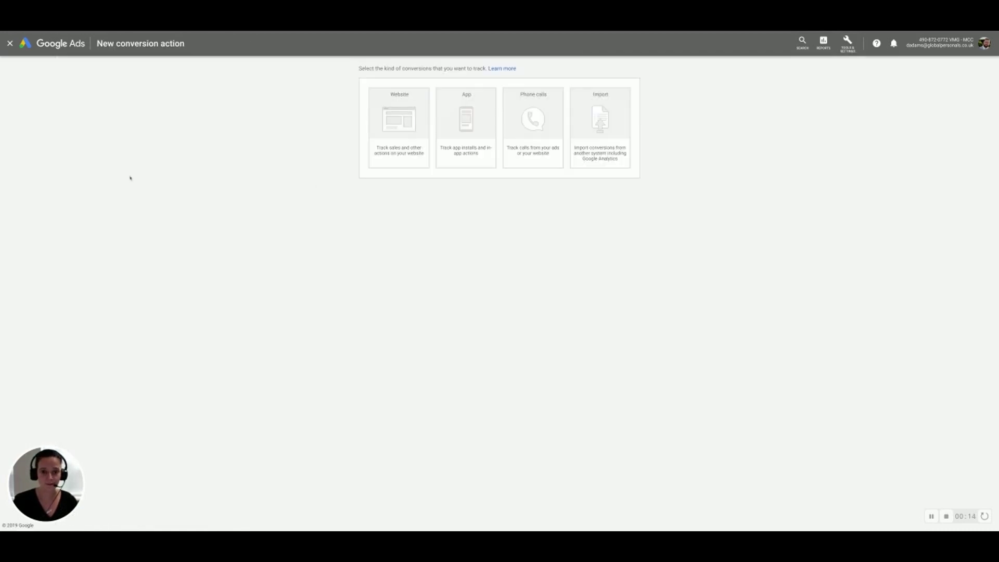
pyautogui.click(585, 106)
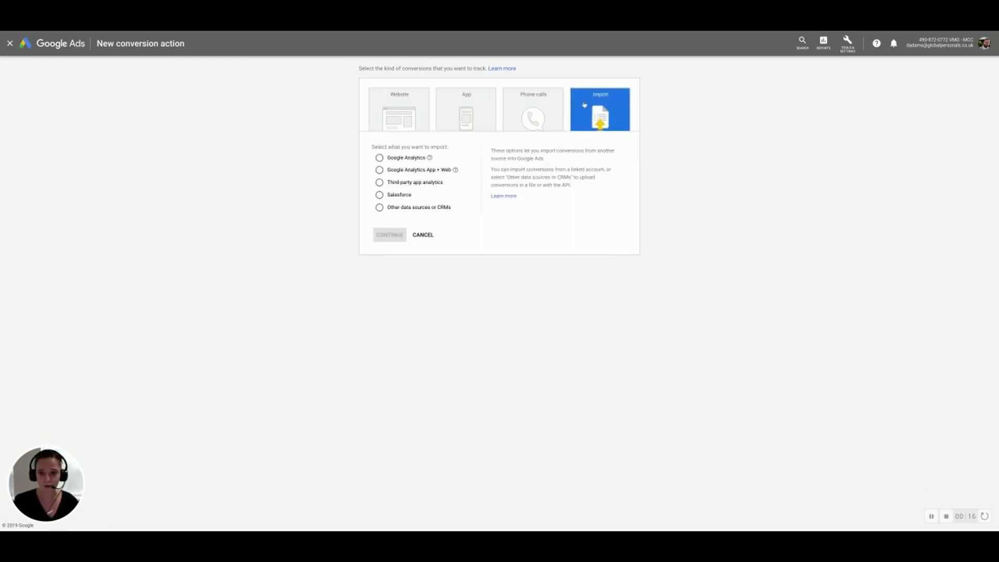
pyautogui.click(379, 130)
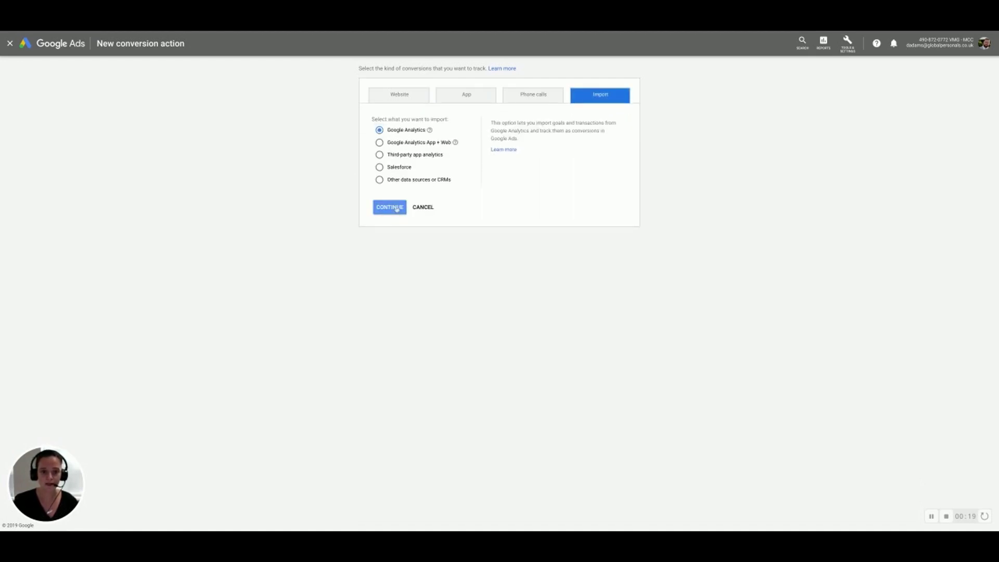
pyautogui.click(390, 208)
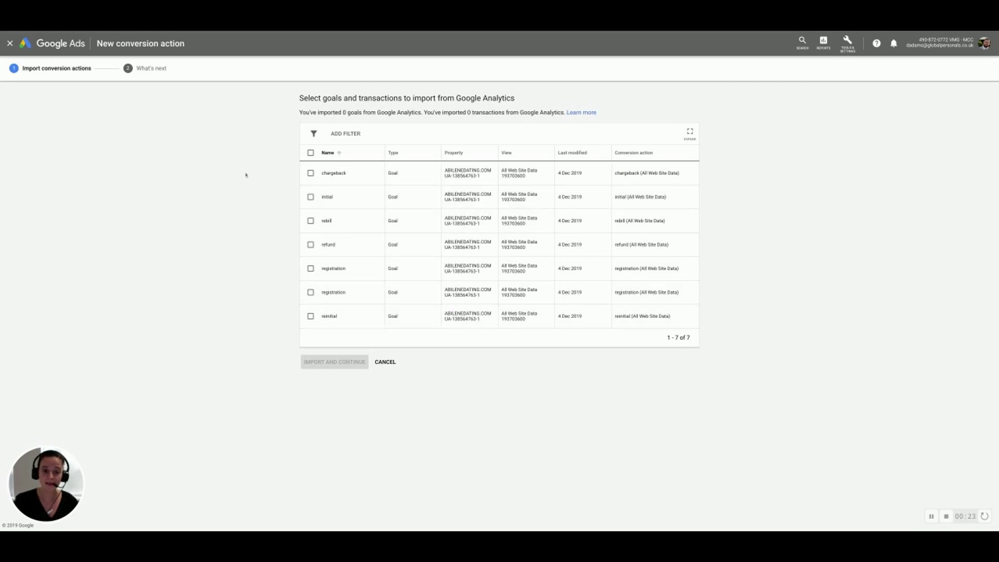
# - Select all seven Analytics goals, import them, and finish at Conversion actions
pyautogui.click(311, 152)
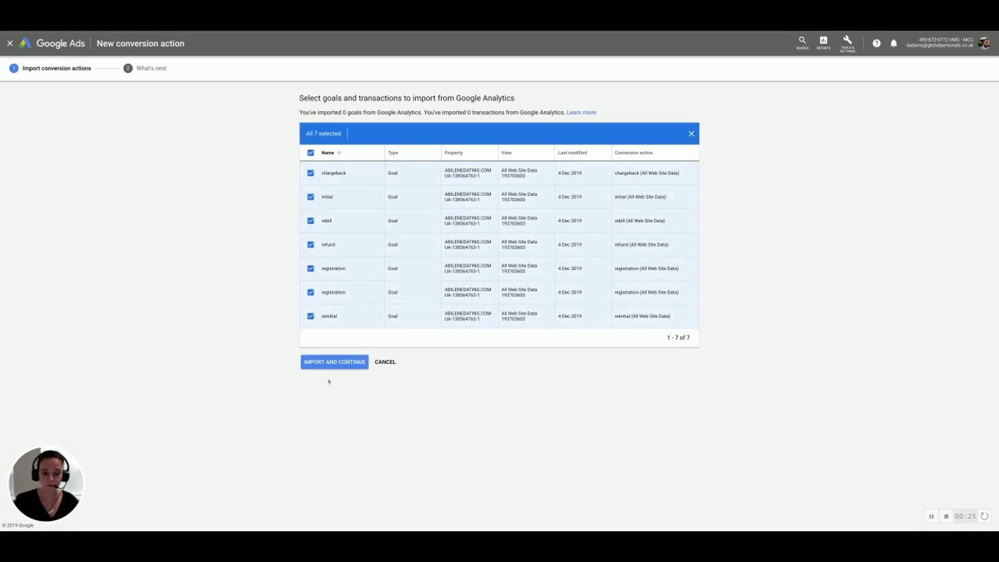
pyautogui.click(330, 363)
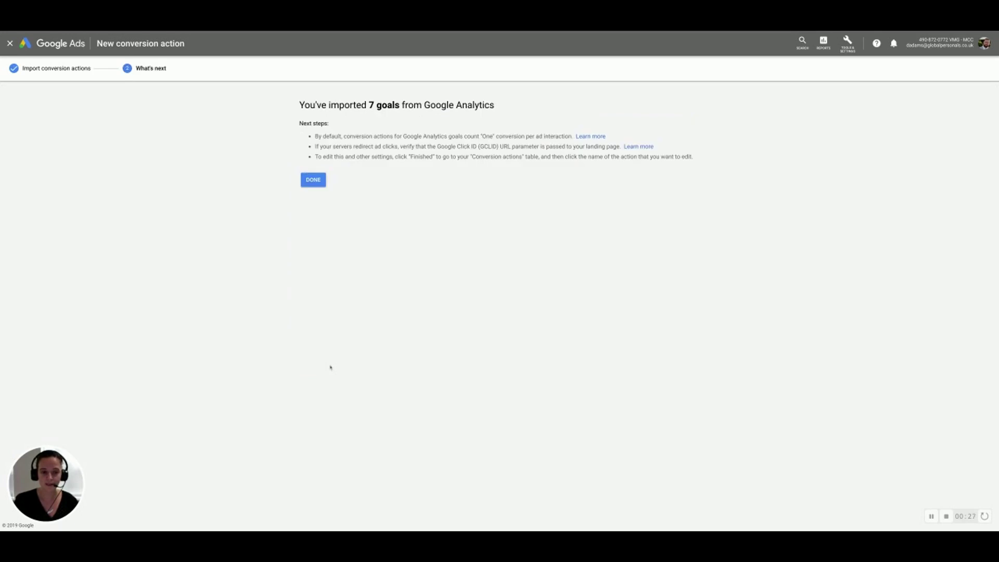
pyautogui.click(314, 180)
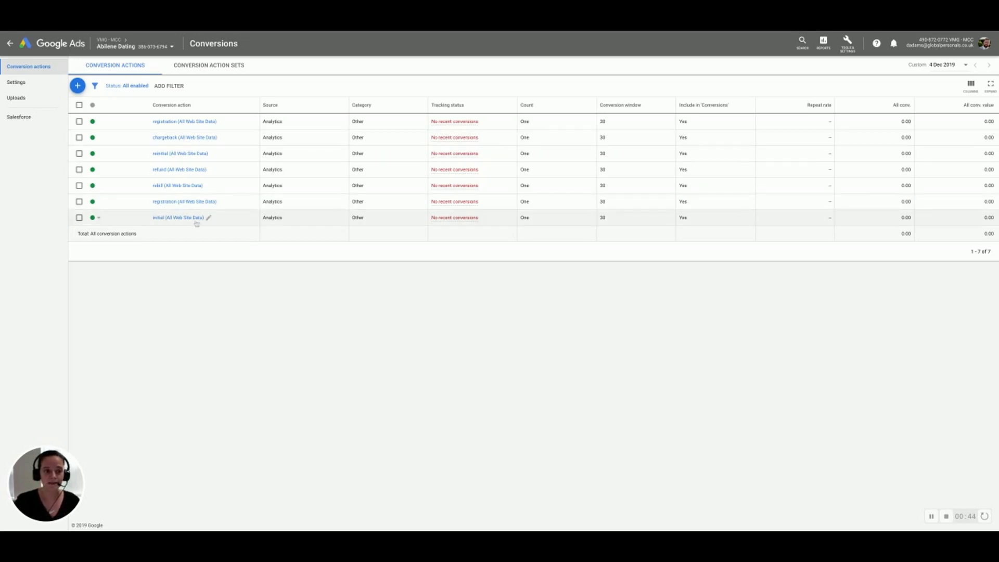
# - Set the chargeback conversion action to not be included in 'Conversions'
pyautogui.click(166, 139)
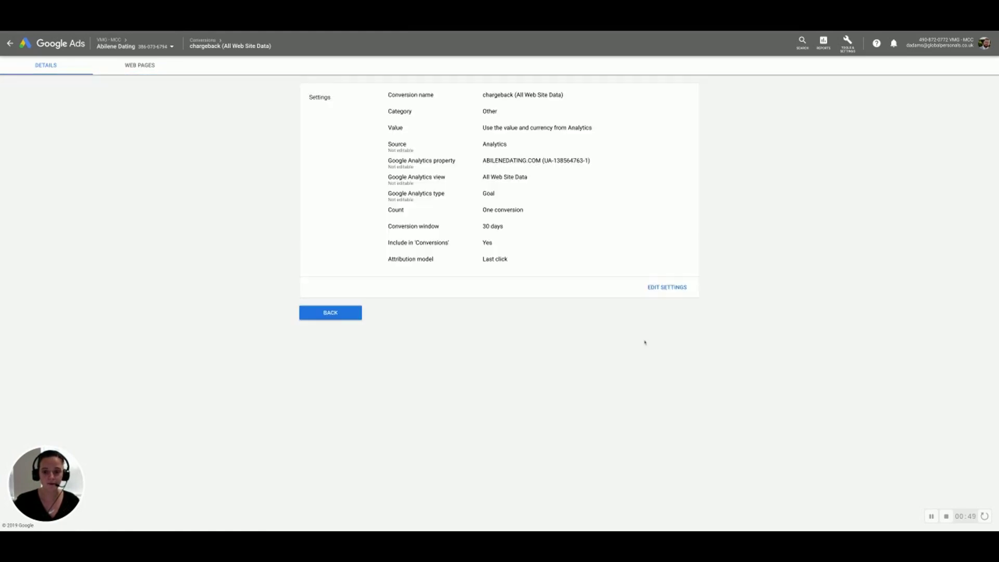
pyautogui.click(661, 288)
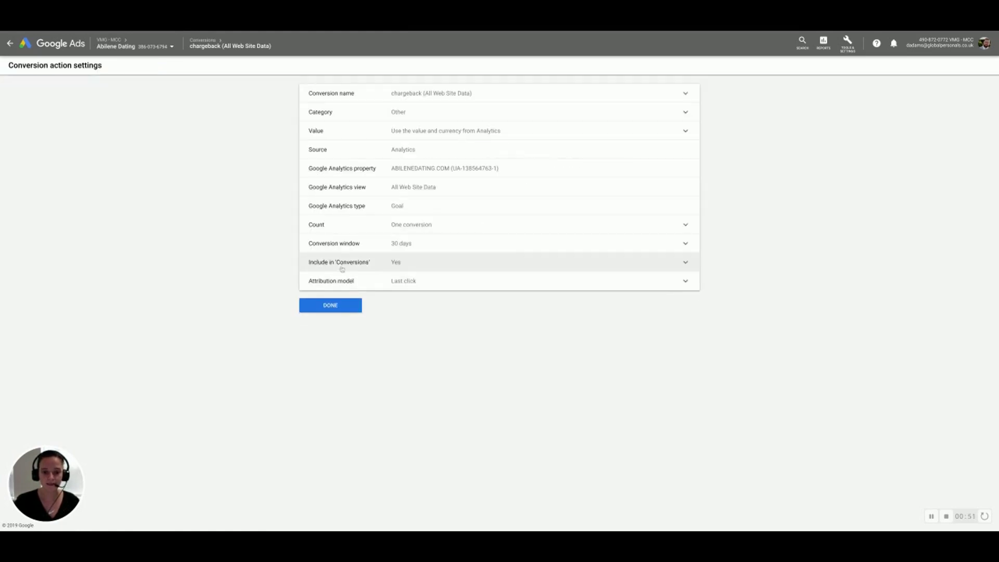
pyautogui.click(338, 267)
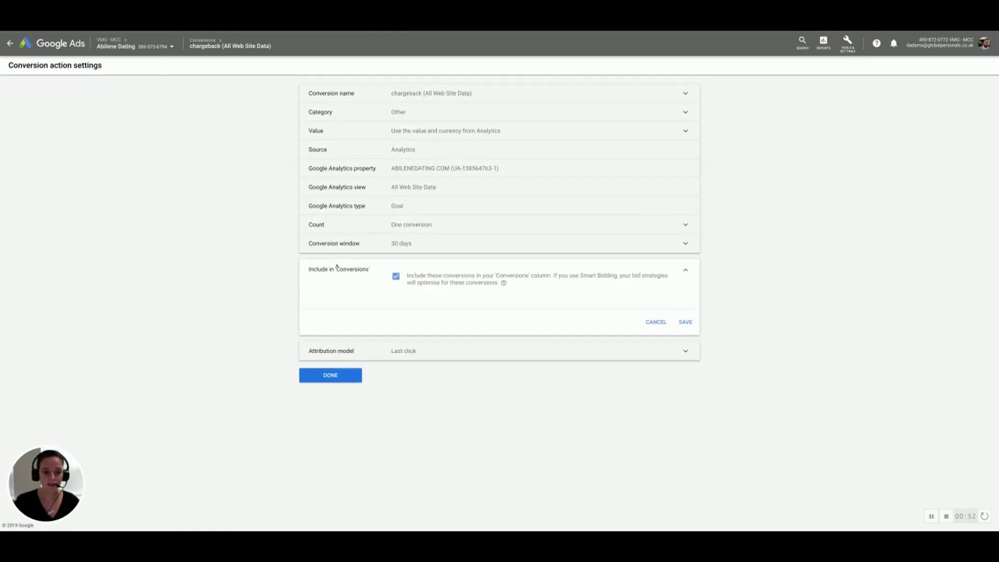
pyautogui.click(397, 277)
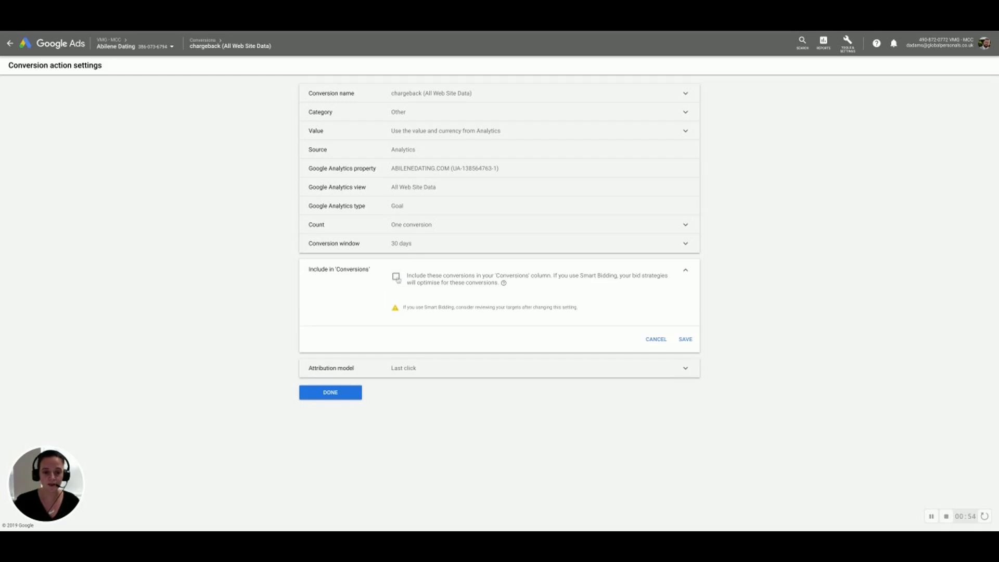
pyautogui.click(687, 341)
pyautogui.click(331, 306)
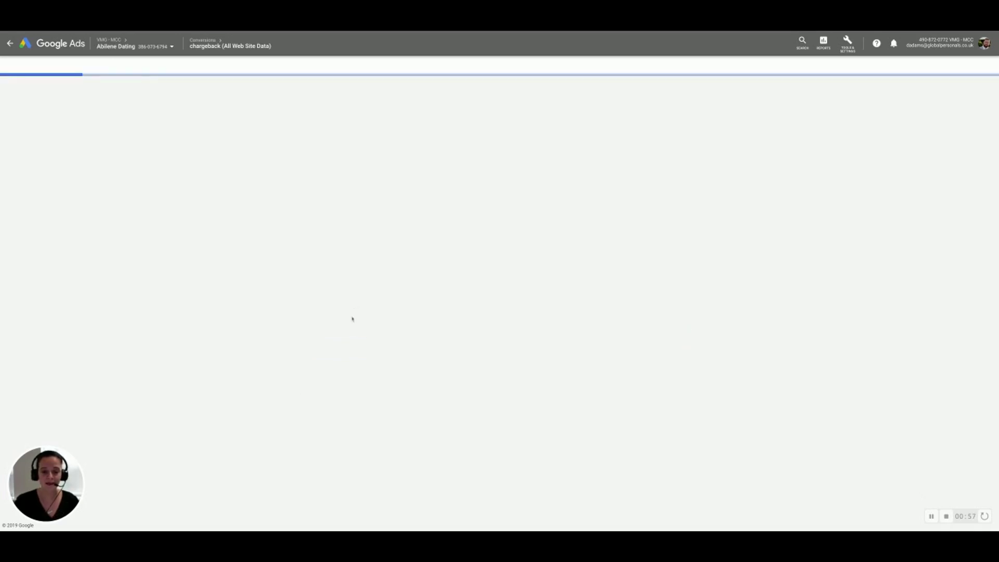
pyautogui.click(342, 315)
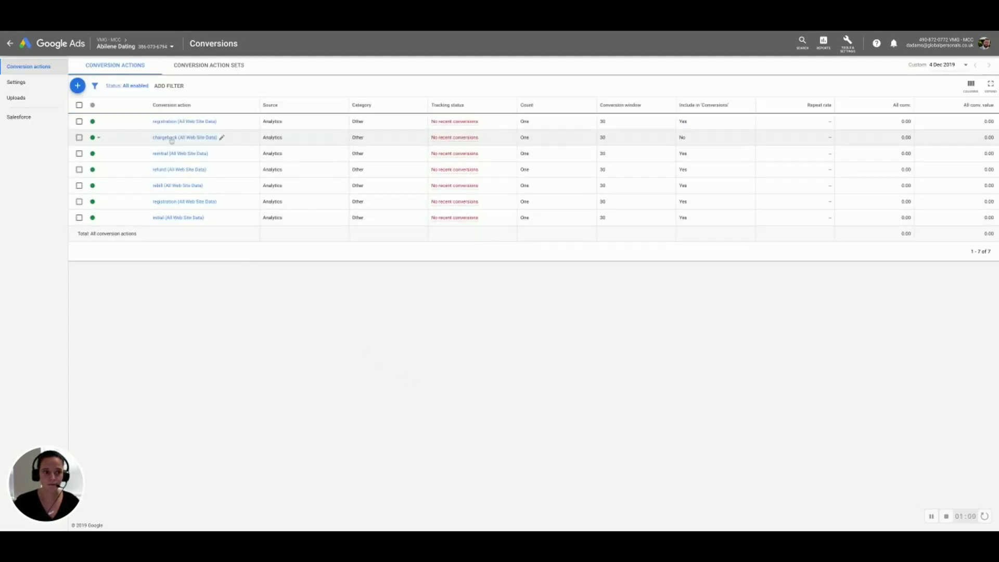
# - Set the reinitial conversion action to not be included in 'Conversions'
pyautogui.click(173, 155)
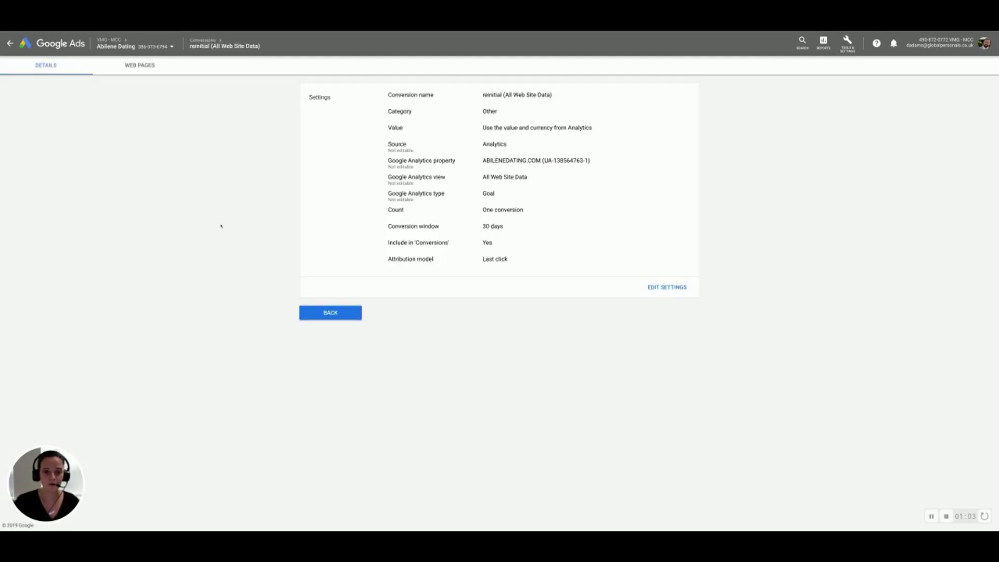
pyautogui.click(658, 287)
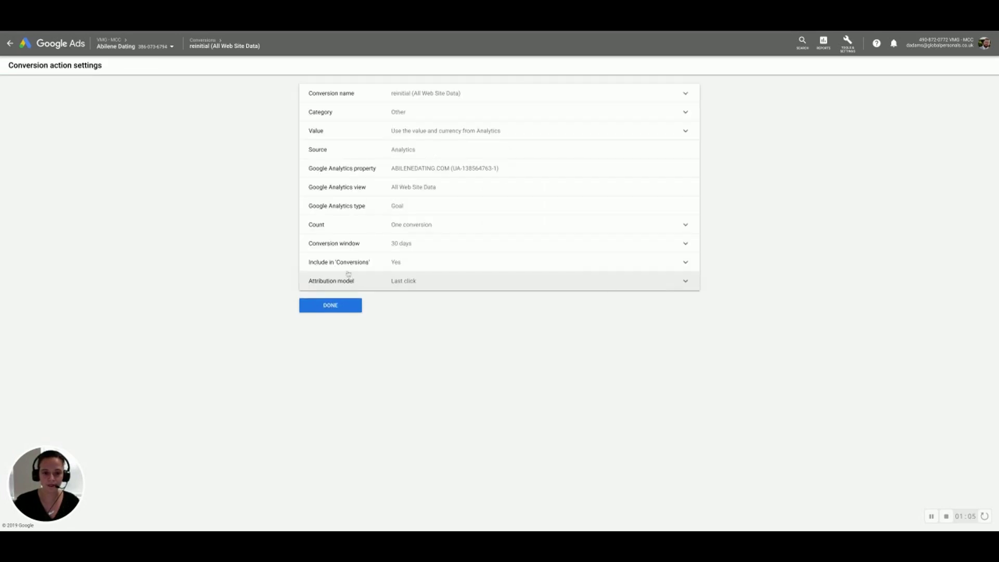
pyautogui.click(344, 269)
pyautogui.click(396, 277)
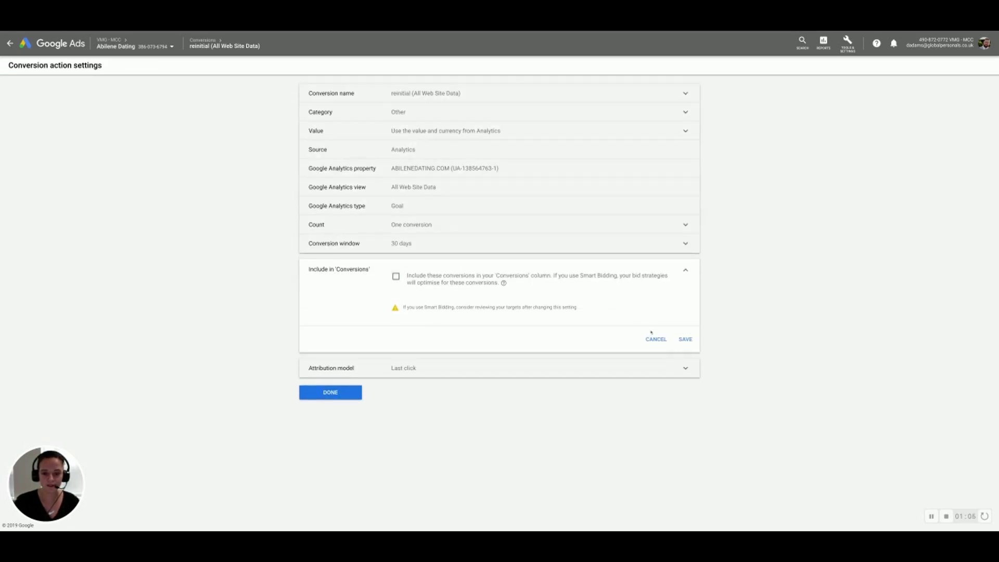
pyautogui.click(682, 339)
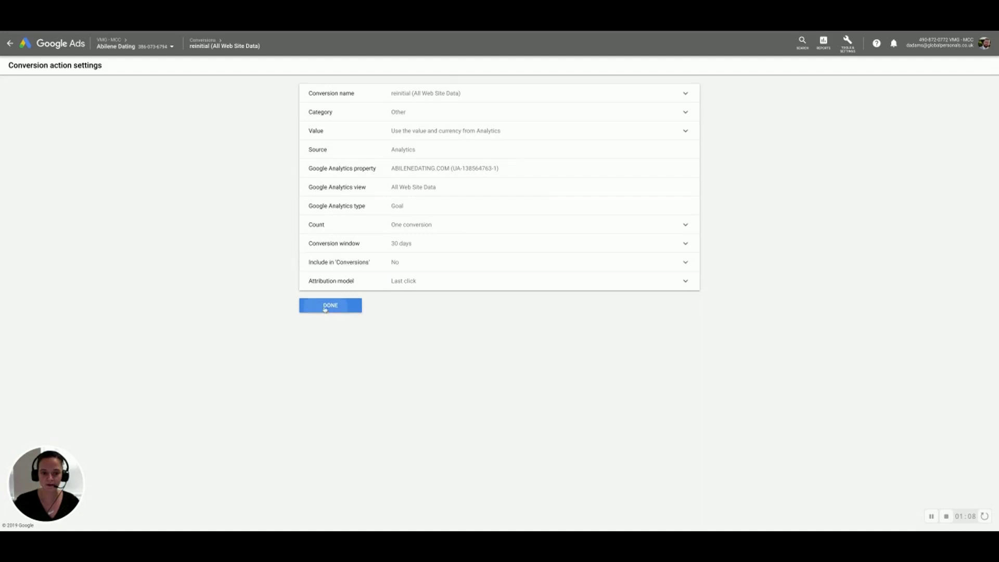
pyautogui.click(329, 307)
pyautogui.click(331, 312)
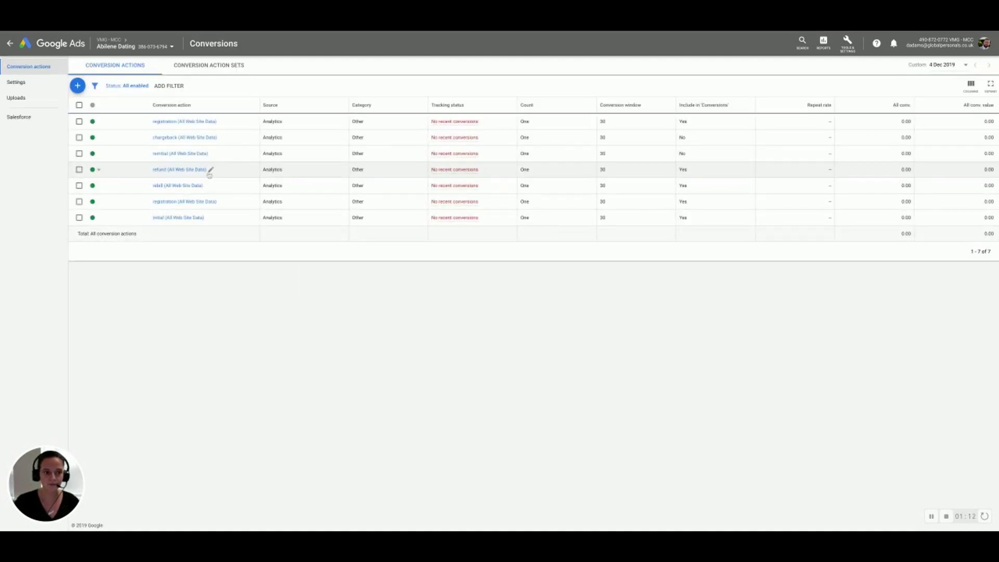
# - Set the refund conversion action to not be included in 'Conversions'
pyautogui.click(177, 170)
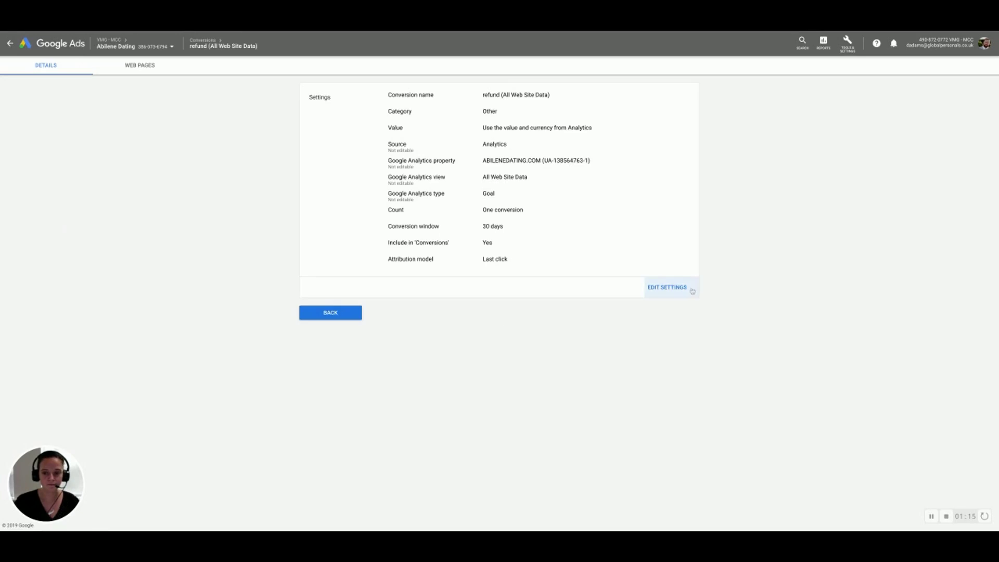
pyautogui.click(677, 288)
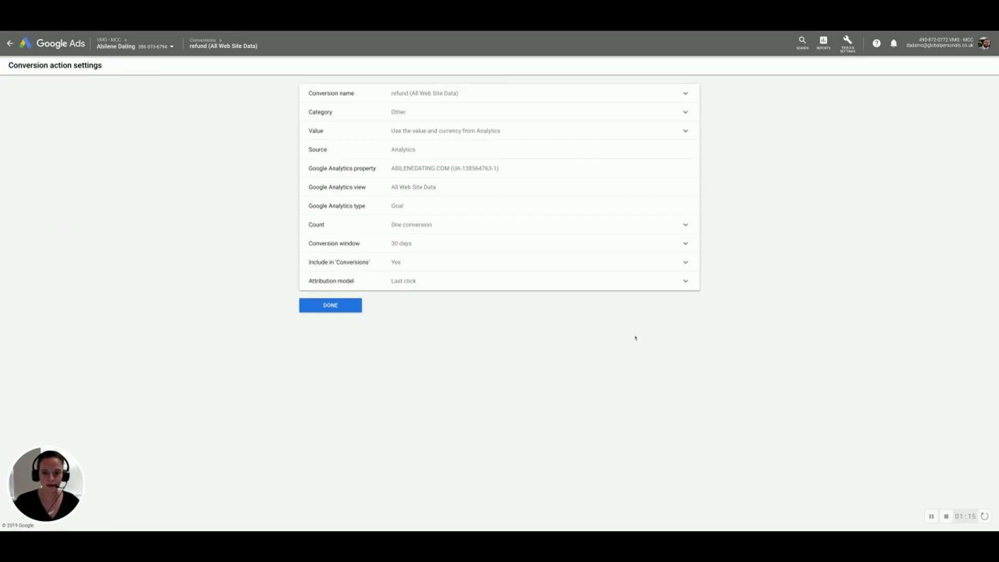
pyautogui.click(395, 262)
pyautogui.click(397, 280)
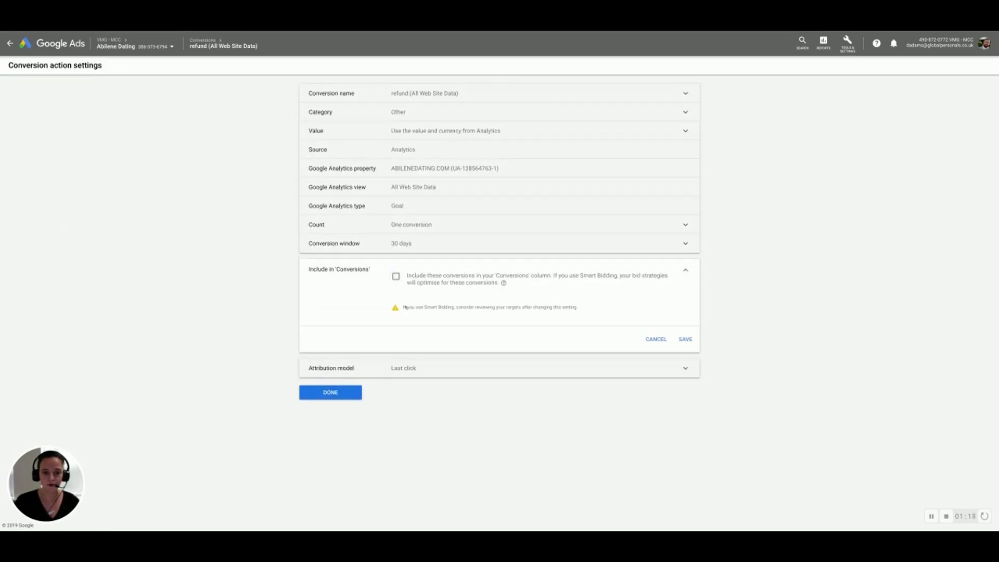
pyautogui.click(685, 337)
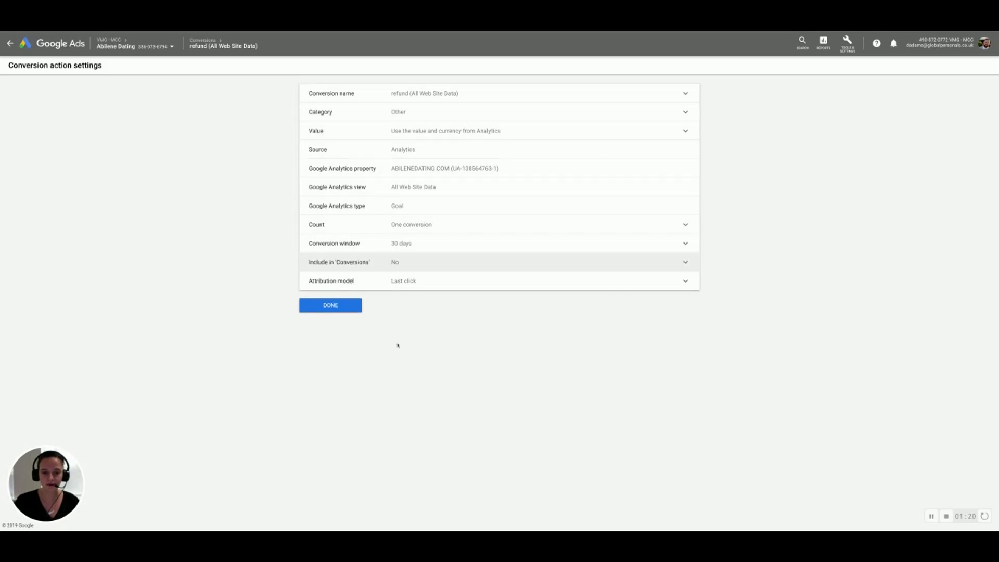
pyautogui.click(330, 304)
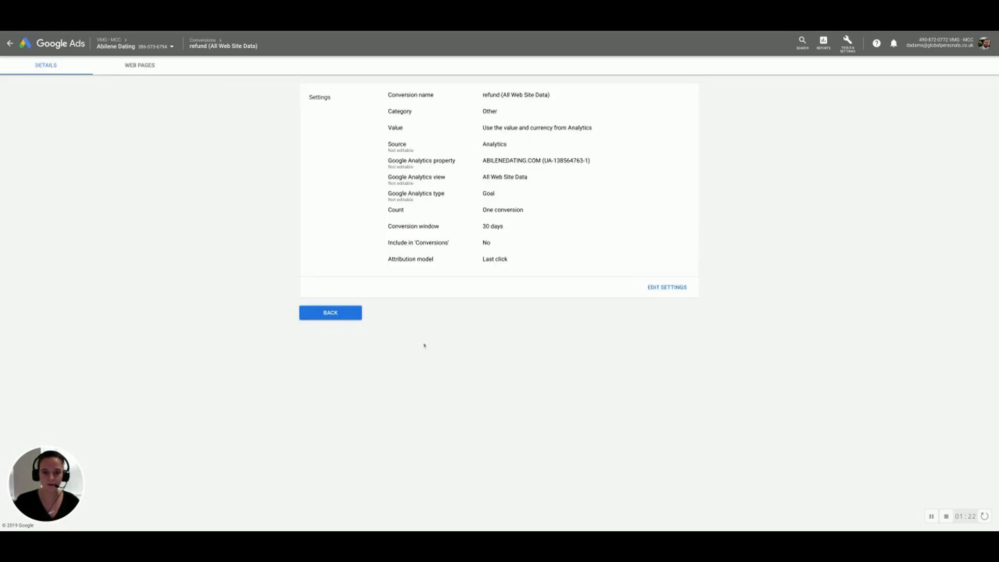
pyautogui.click(321, 312)
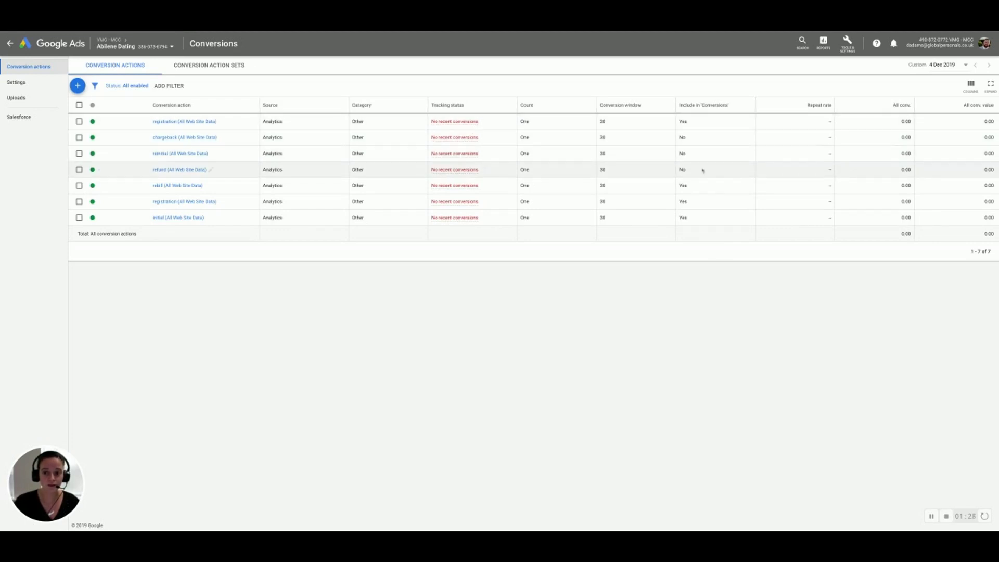
# - Set the rebill conversion action to not be included in 'Conversions'
pyautogui.click(179, 185)
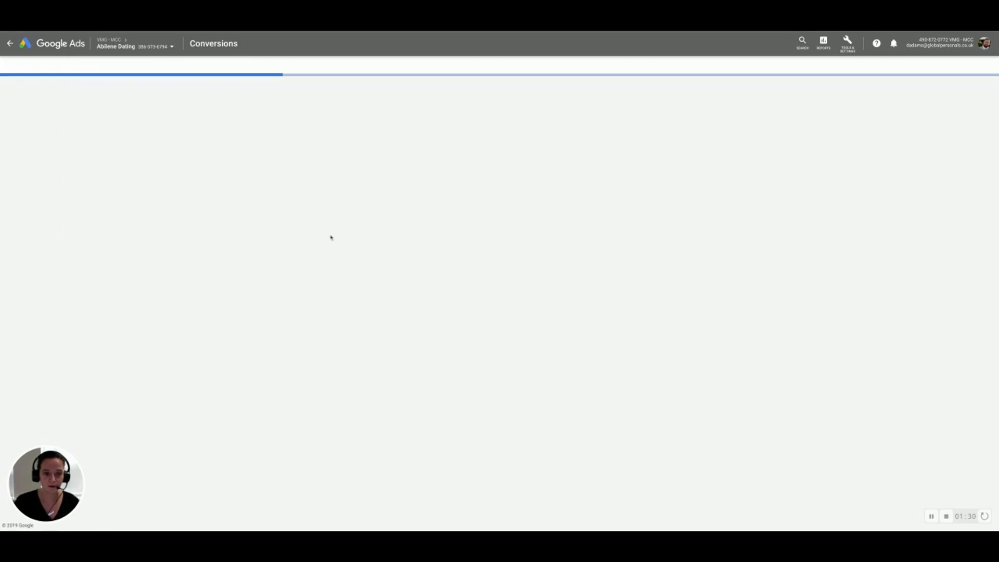
pyautogui.click(667, 287)
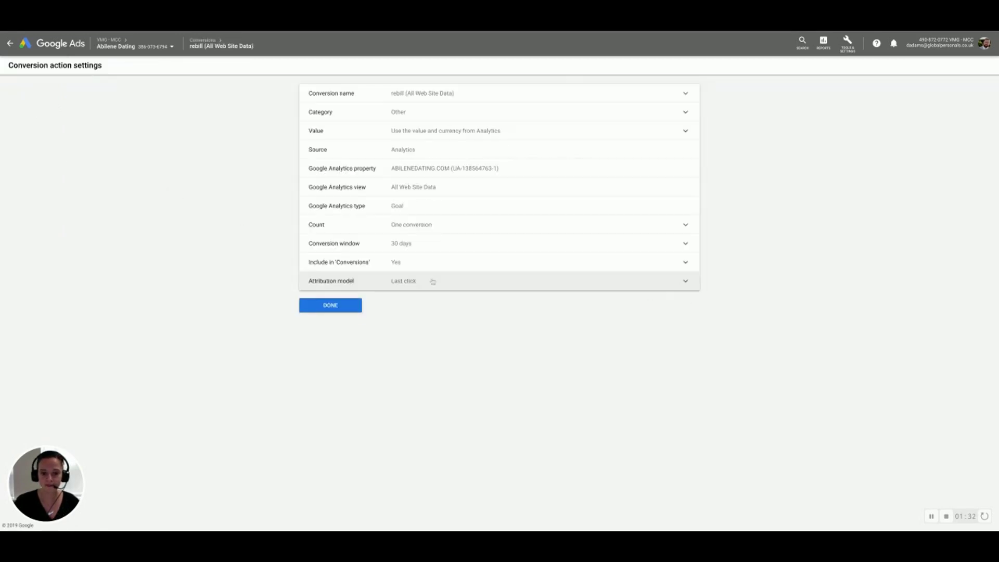
pyautogui.click(362, 263)
pyautogui.click(397, 274)
pyautogui.click(685, 338)
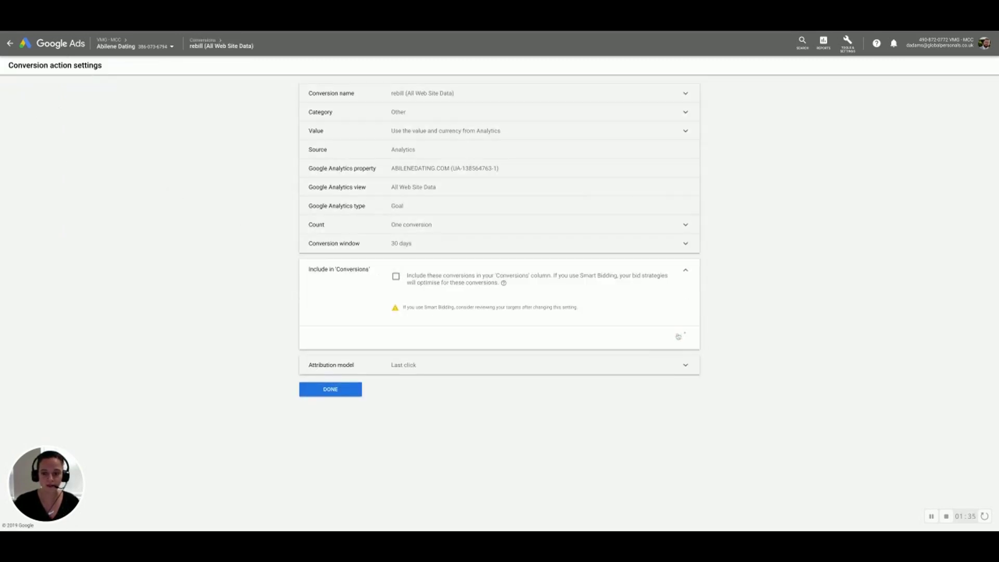
pyautogui.click(312, 305)
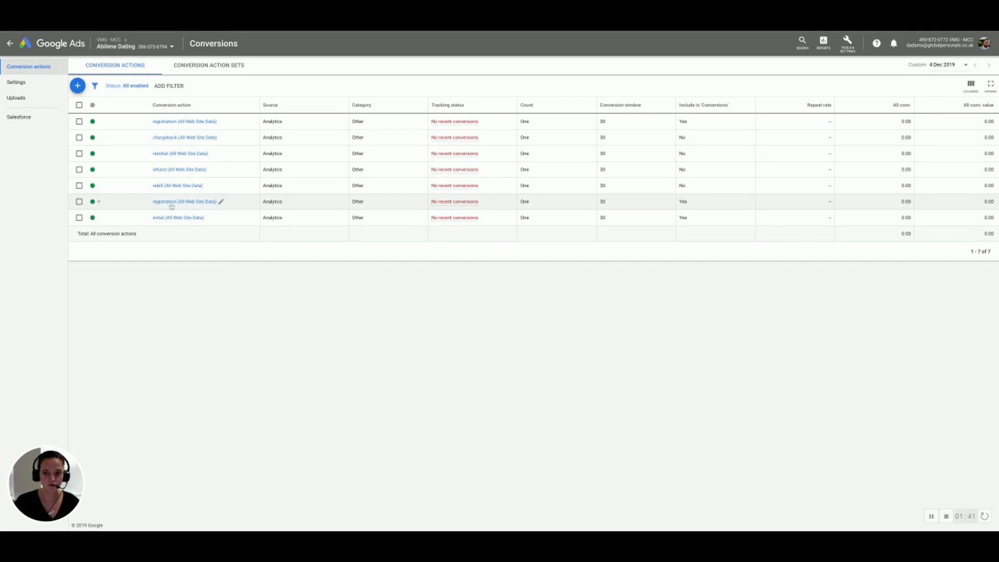
# - Set the initial conversion action to not be included in 'Conversions'
pyautogui.click(172, 218)
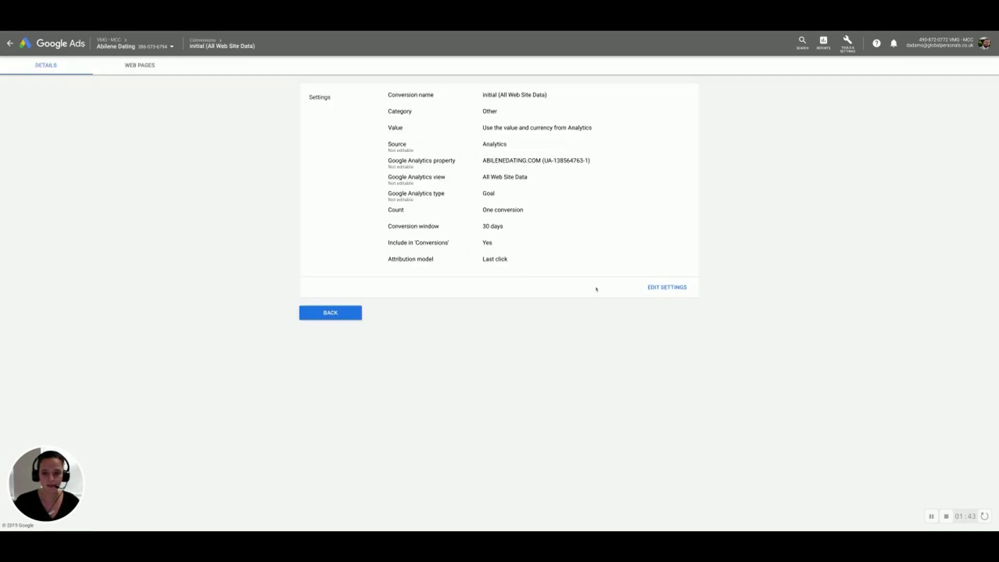
pyautogui.click(667, 288)
pyautogui.click(382, 265)
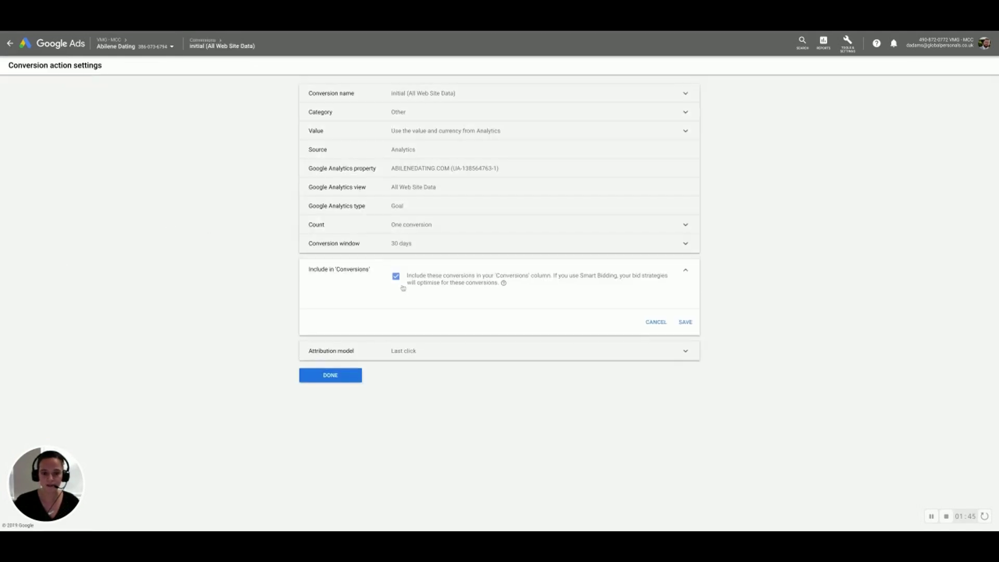
pyautogui.click(397, 278)
pyautogui.click(685, 339)
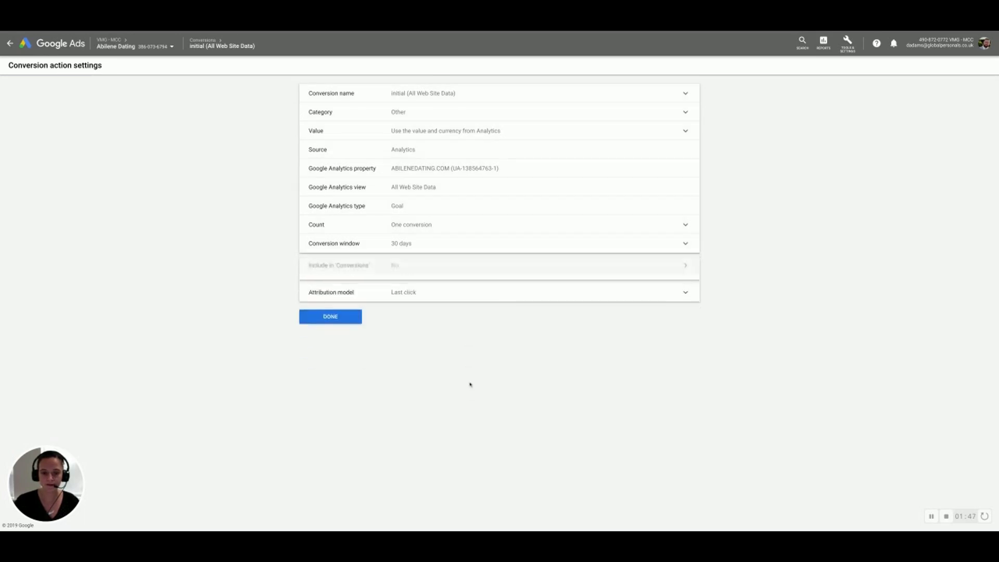
pyautogui.click(336, 310)
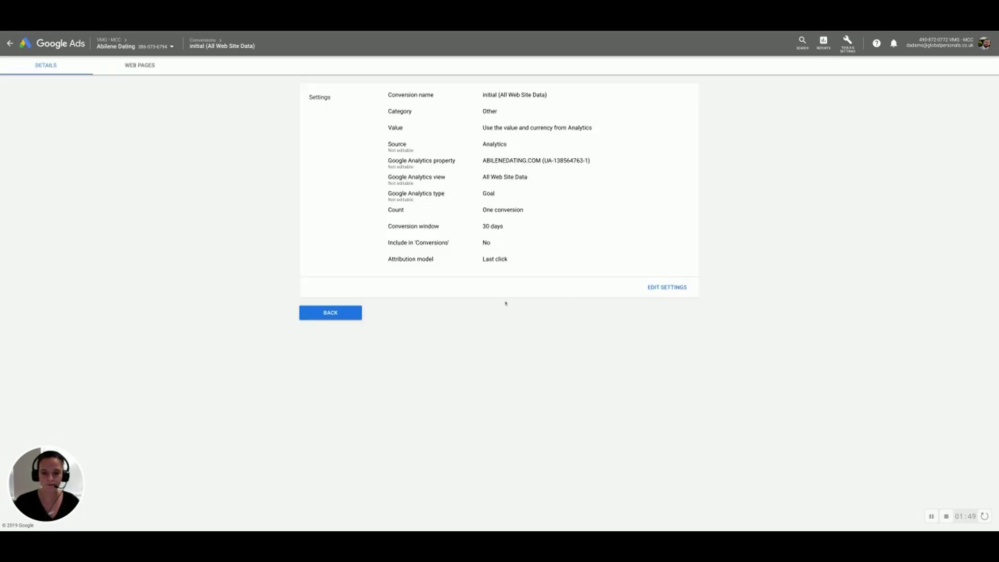
pyautogui.click(331, 313)
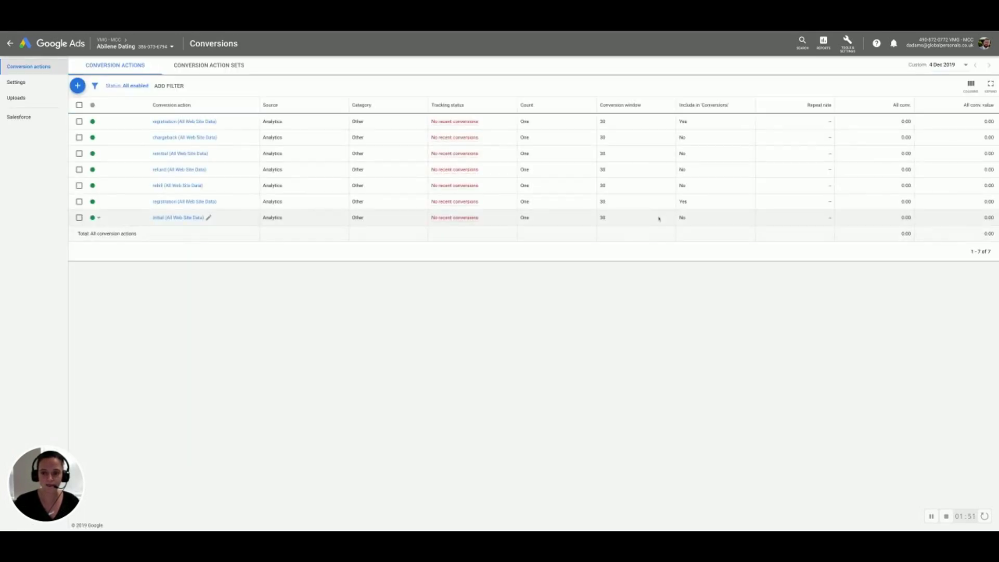